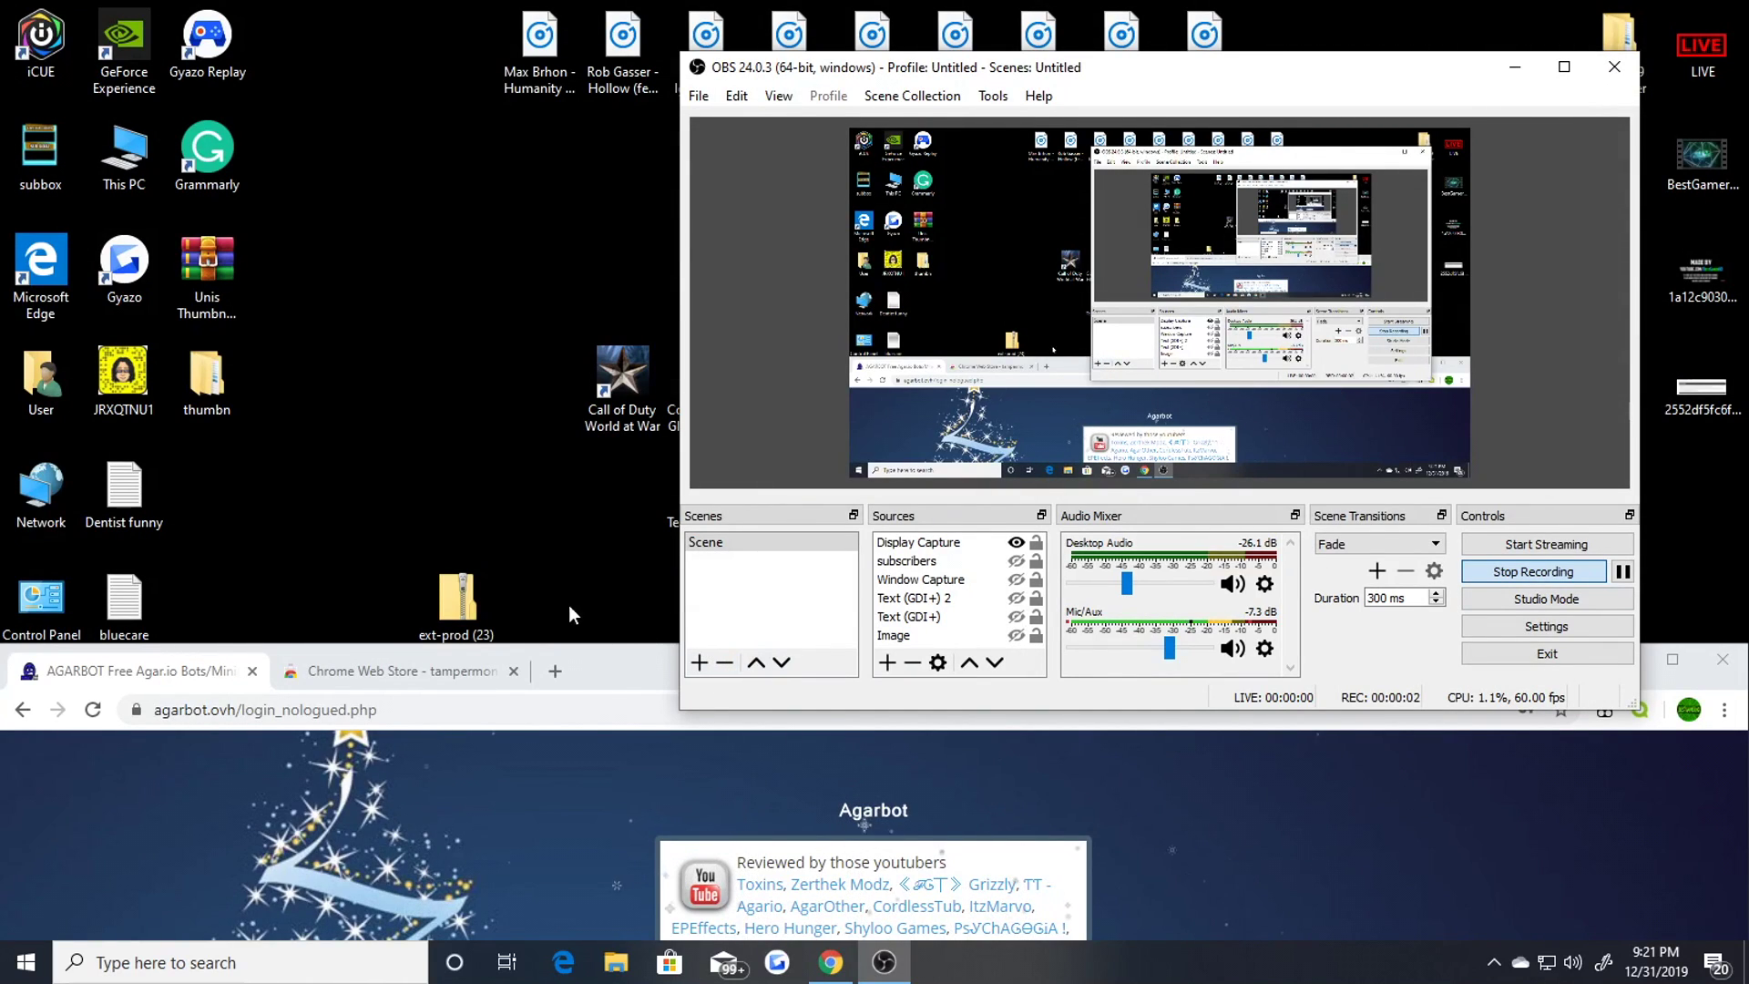
# - Bring the Chrome window with the Agarbot login page over OBS and maximize it
pyautogui.moveTo(626, 687); pyautogui.dragTo(642, 645)
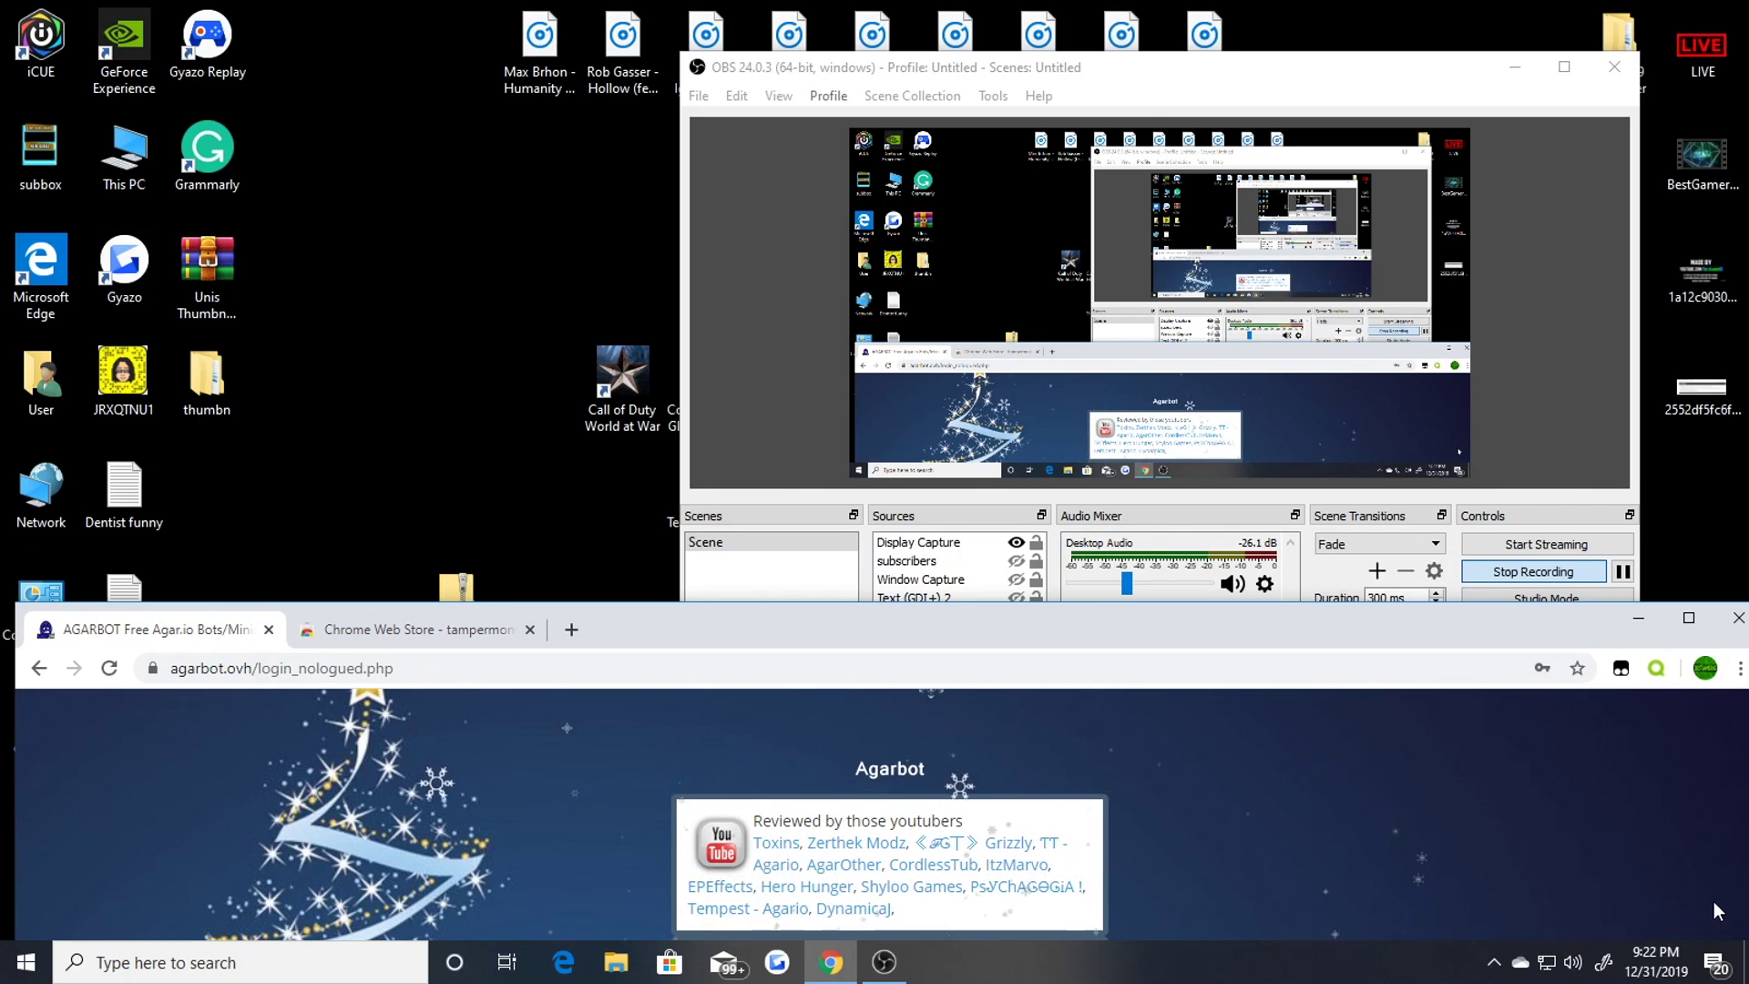
pyautogui.moveTo(1195, 635); pyautogui.dragTo(1234, 16)
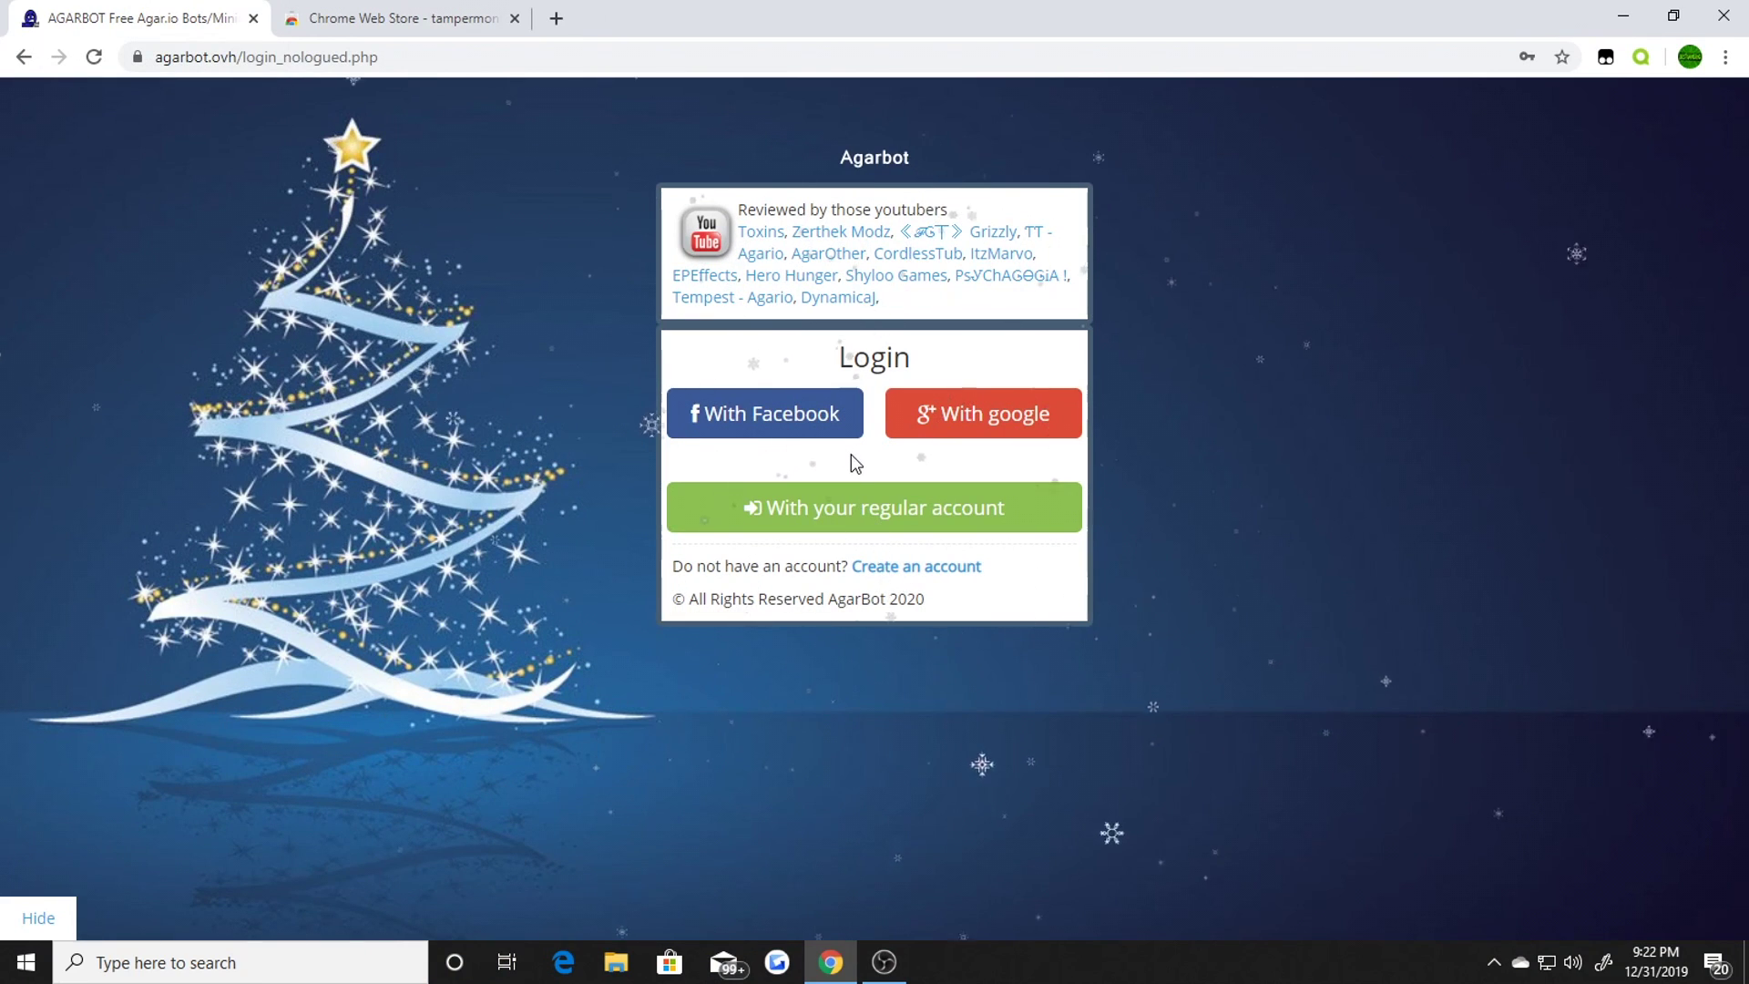
# - Log in to Agarbot with the regular account, 'Remember me' checked, then switch to the Web Store tab
pyautogui.click(868, 529)
pyautogui.click(724, 589)
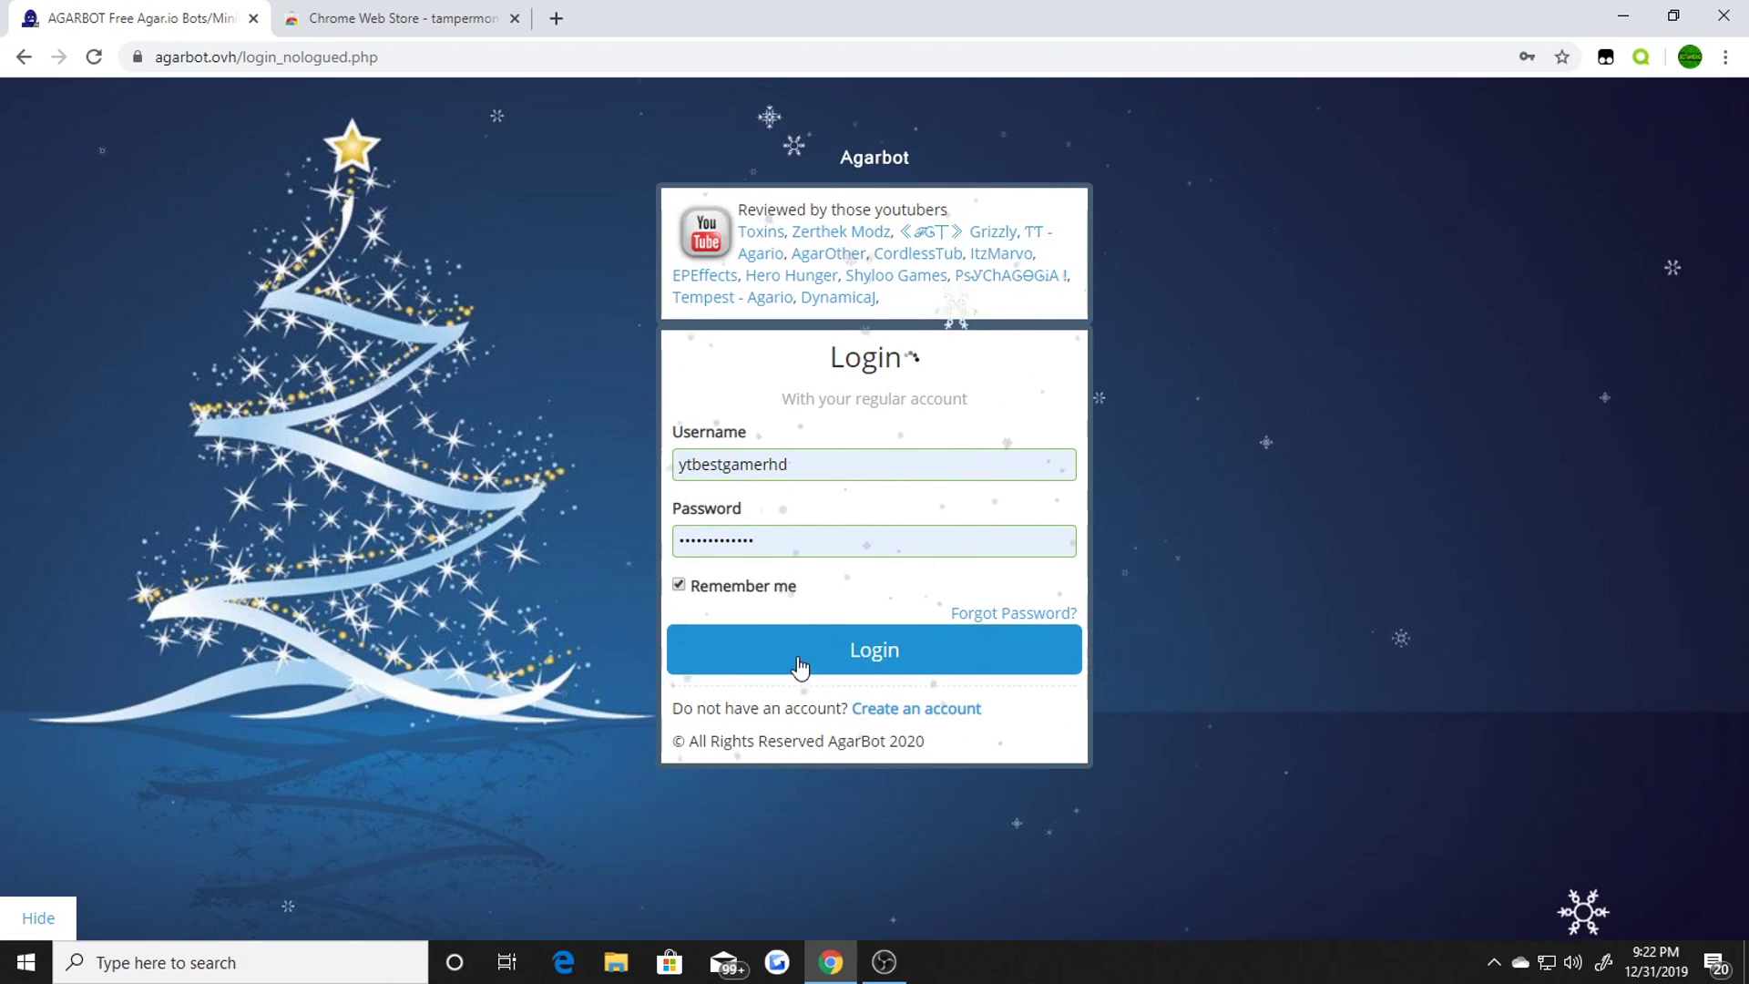
pyautogui.click(798, 659)
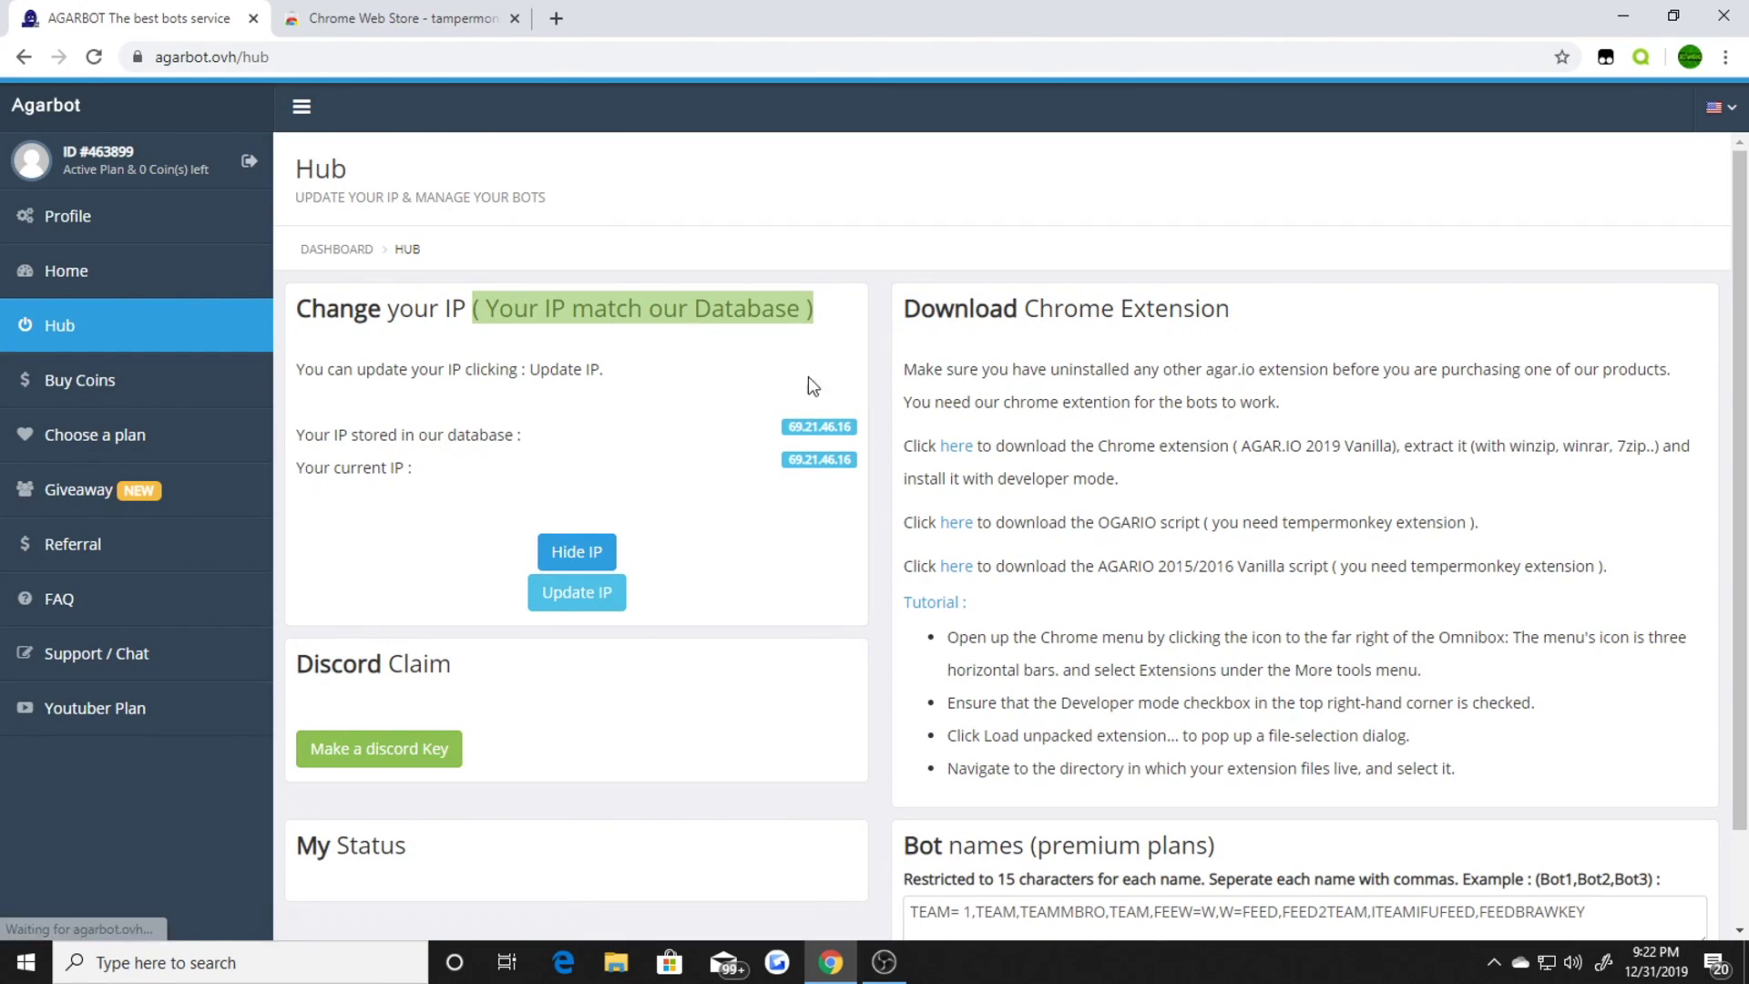
pyautogui.click(390, 11)
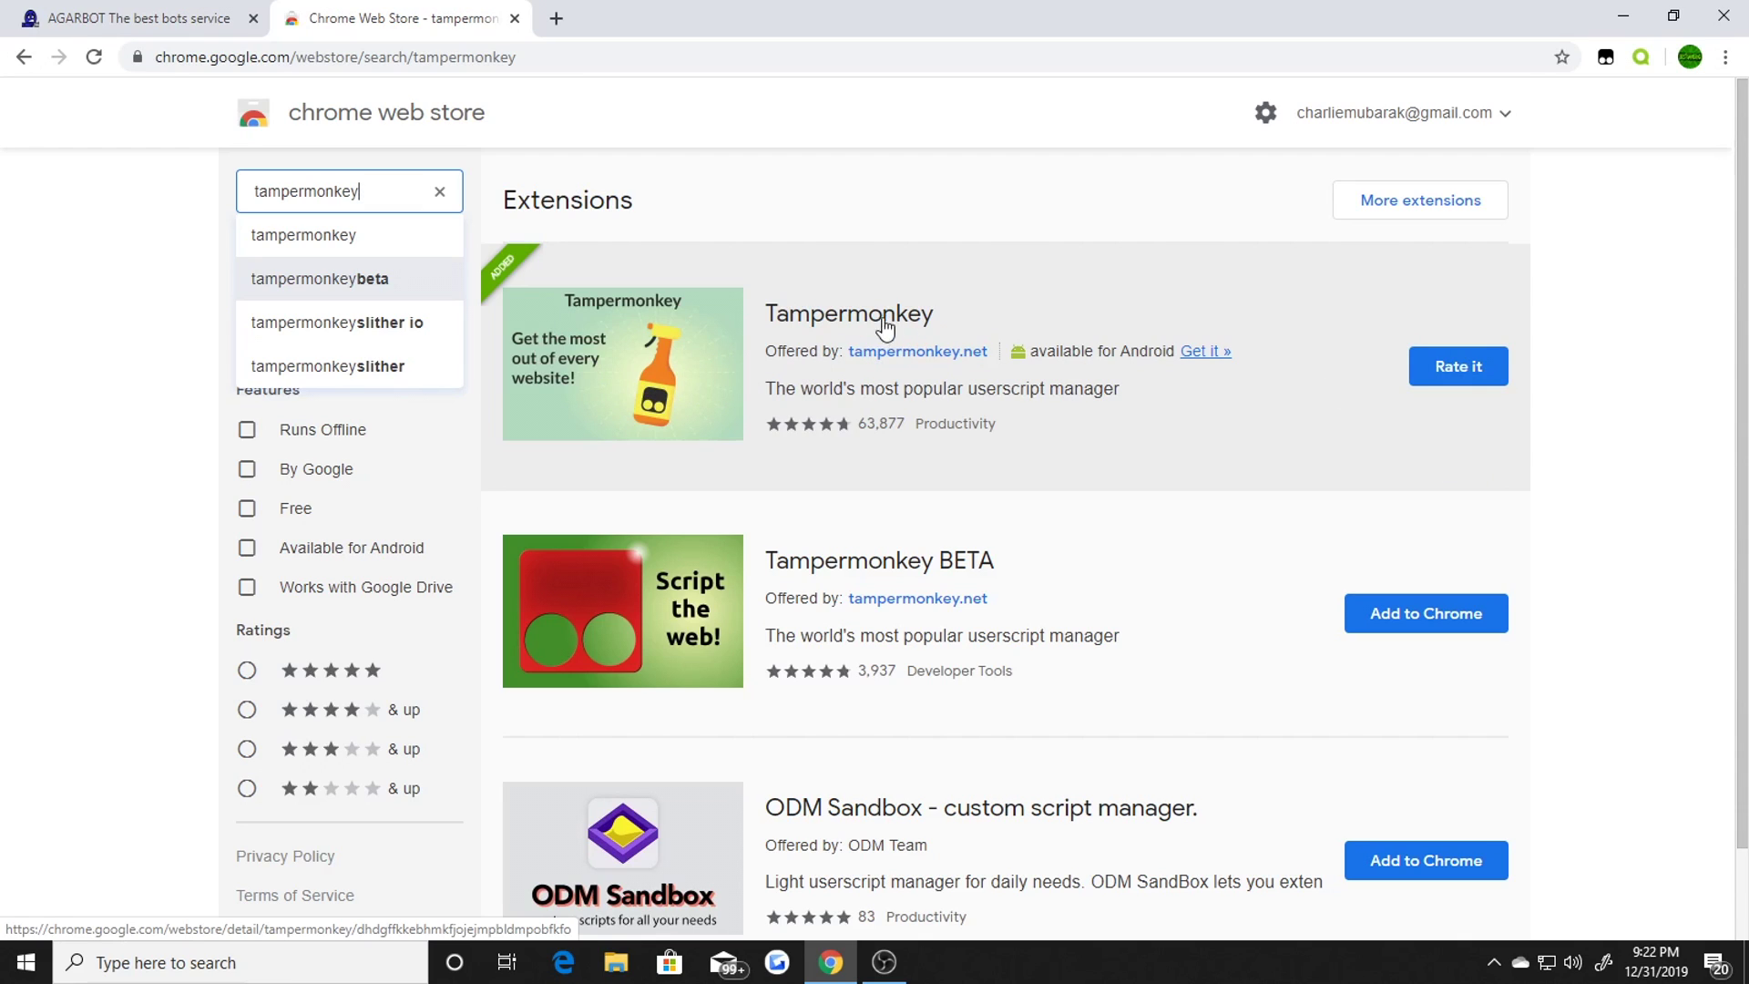
# - Open the Tampermonkey dashboard, return to the Agarbot hub, and scroll down to the membership status
pyautogui.click(1605, 56)
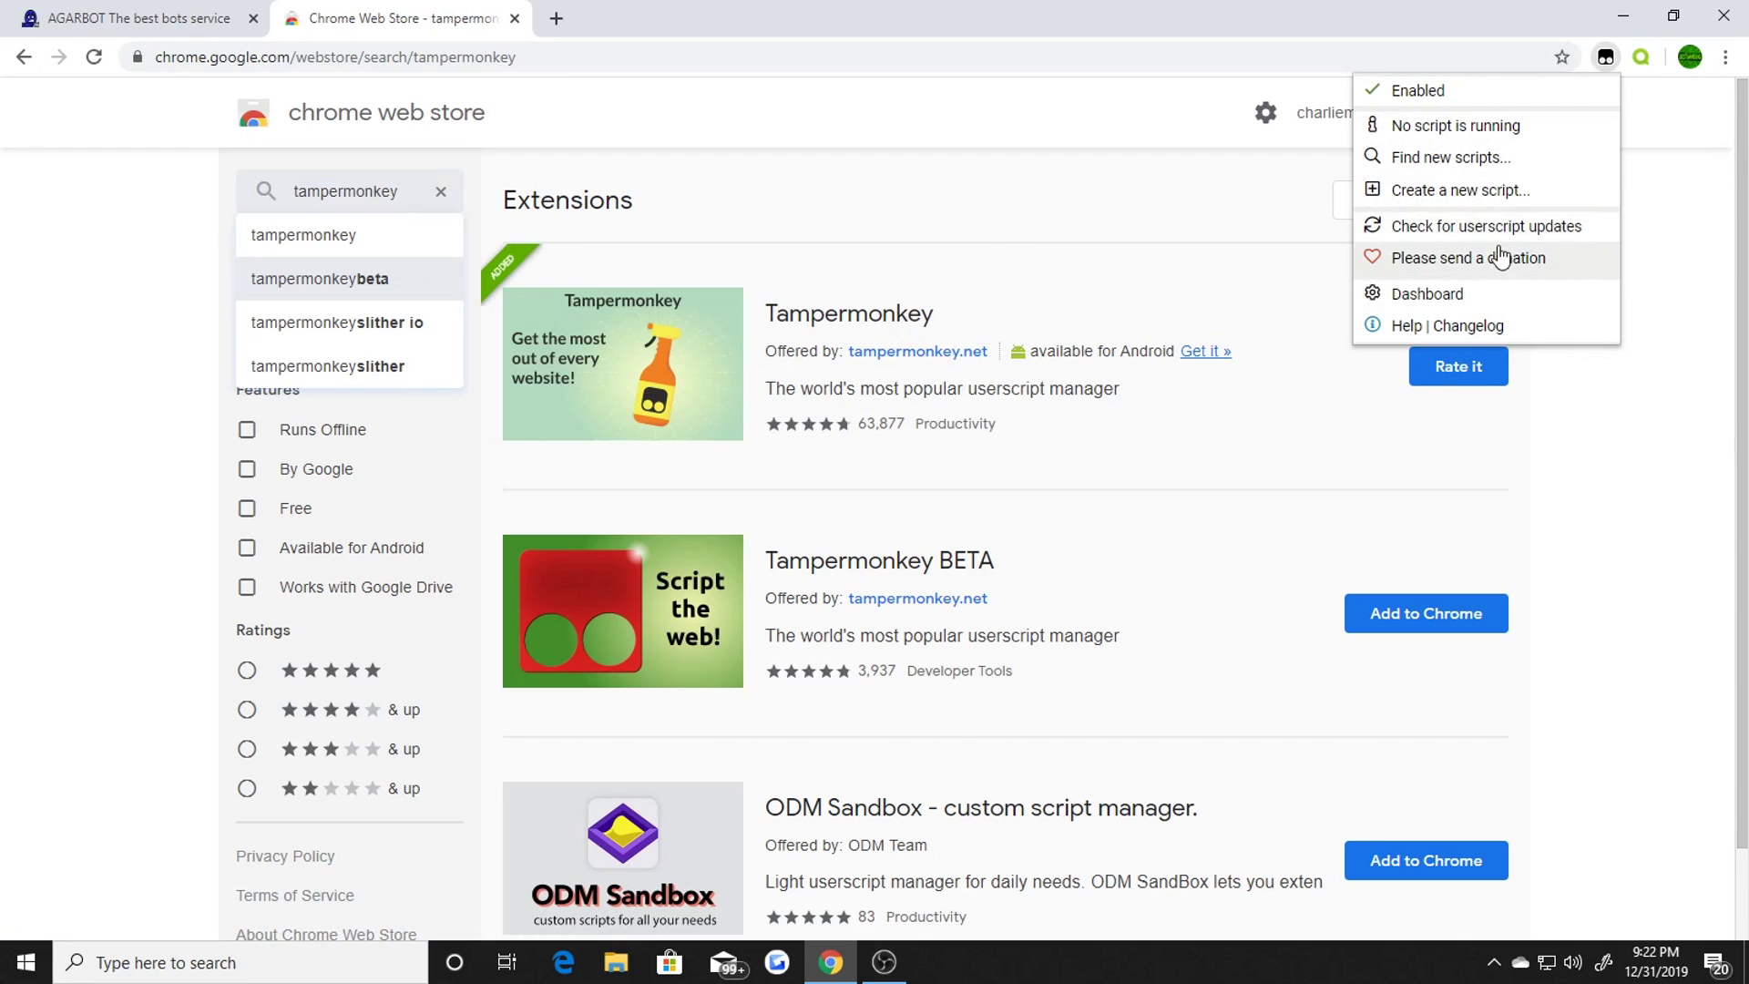
pyautogui.click(1468, 291)
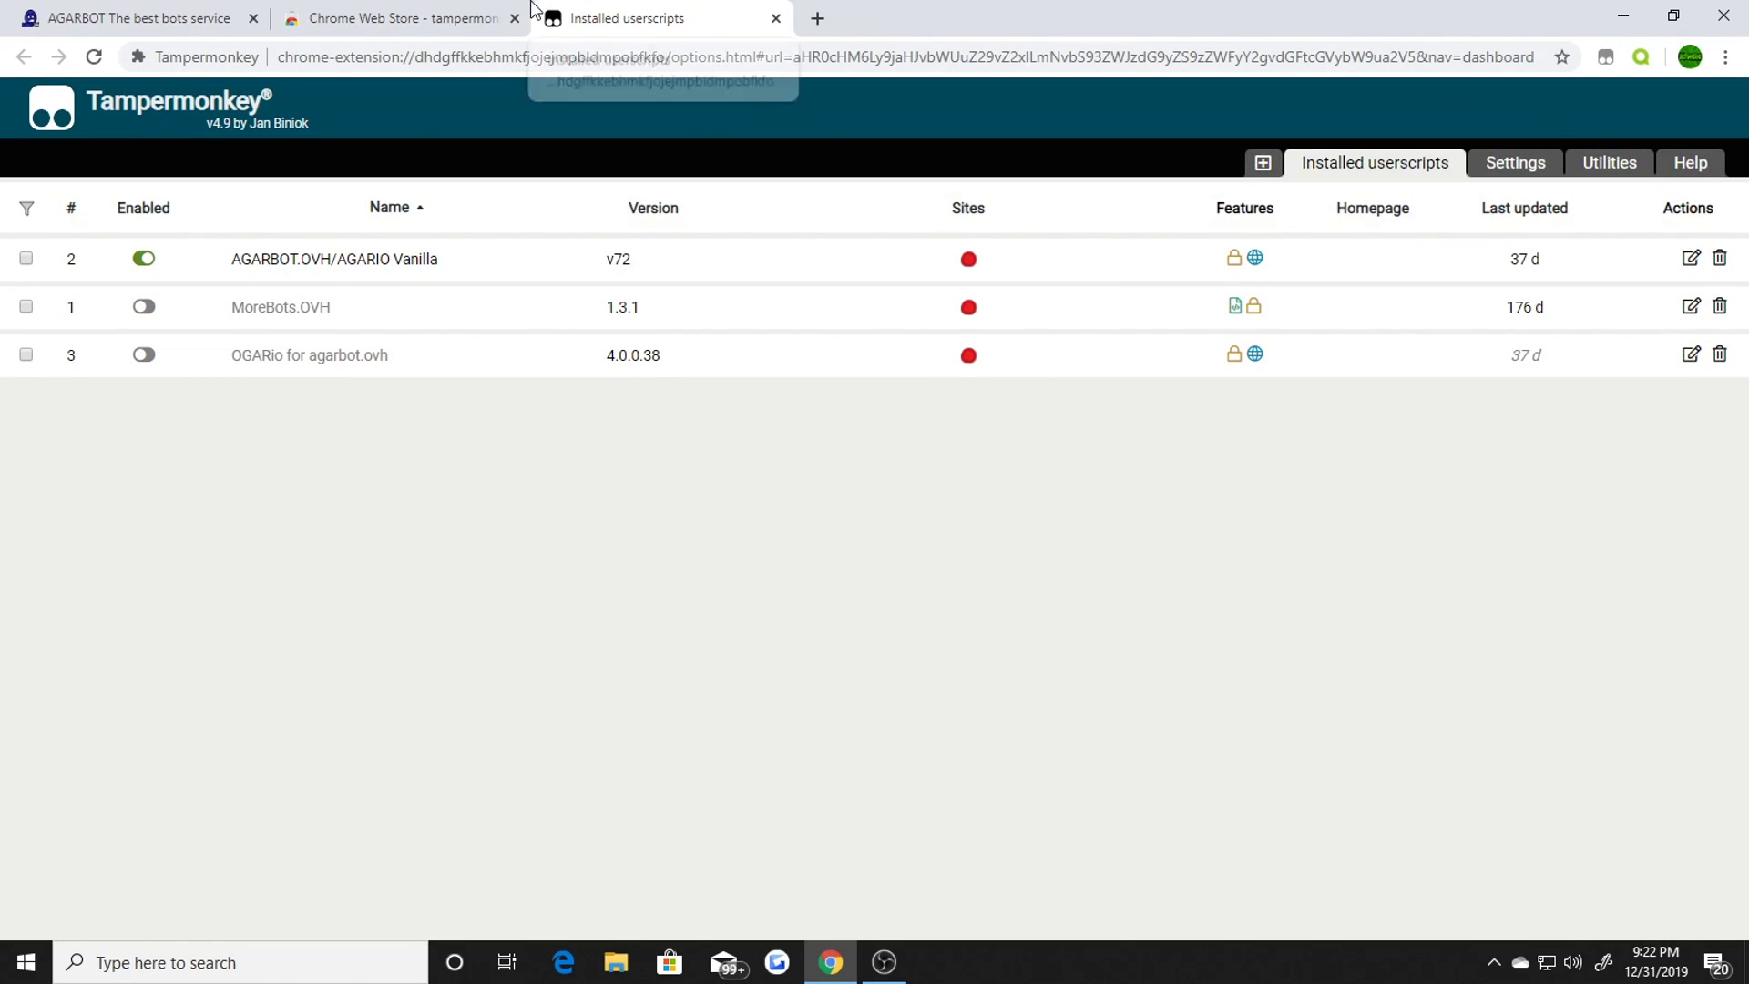
pyautogui.click(364, 15)
pyautogui.click(132, 15)
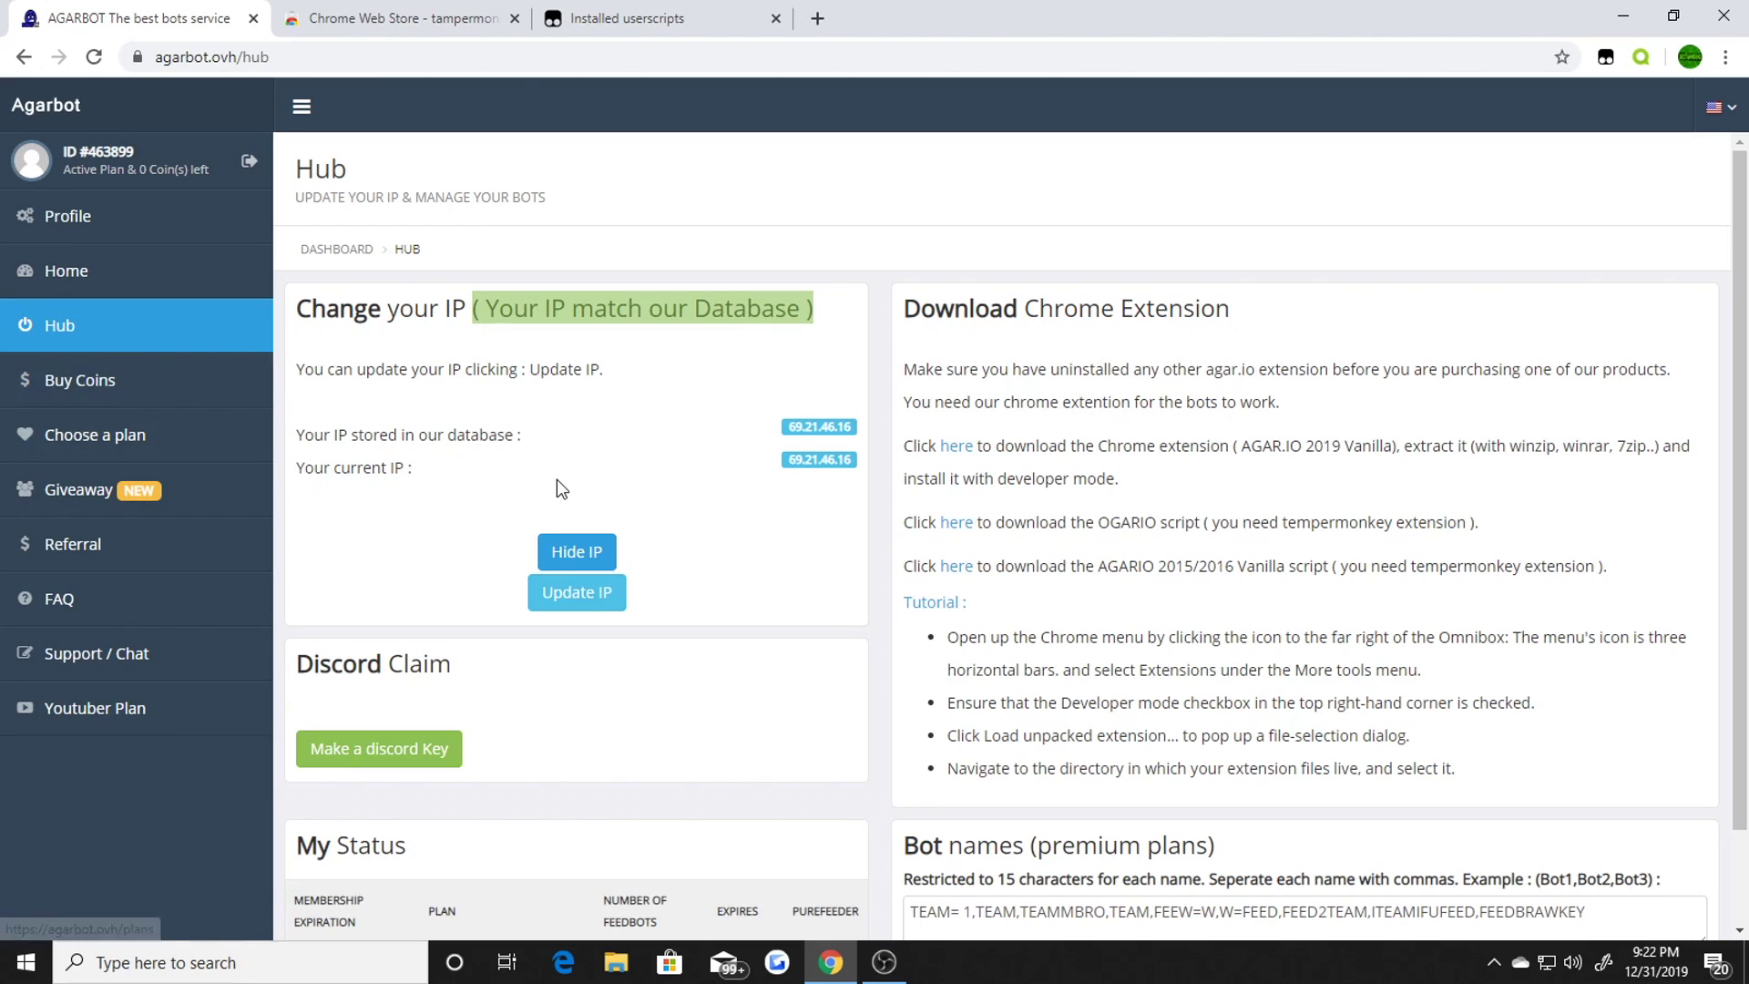
pyautogui.scroll(-2, 707, 500)
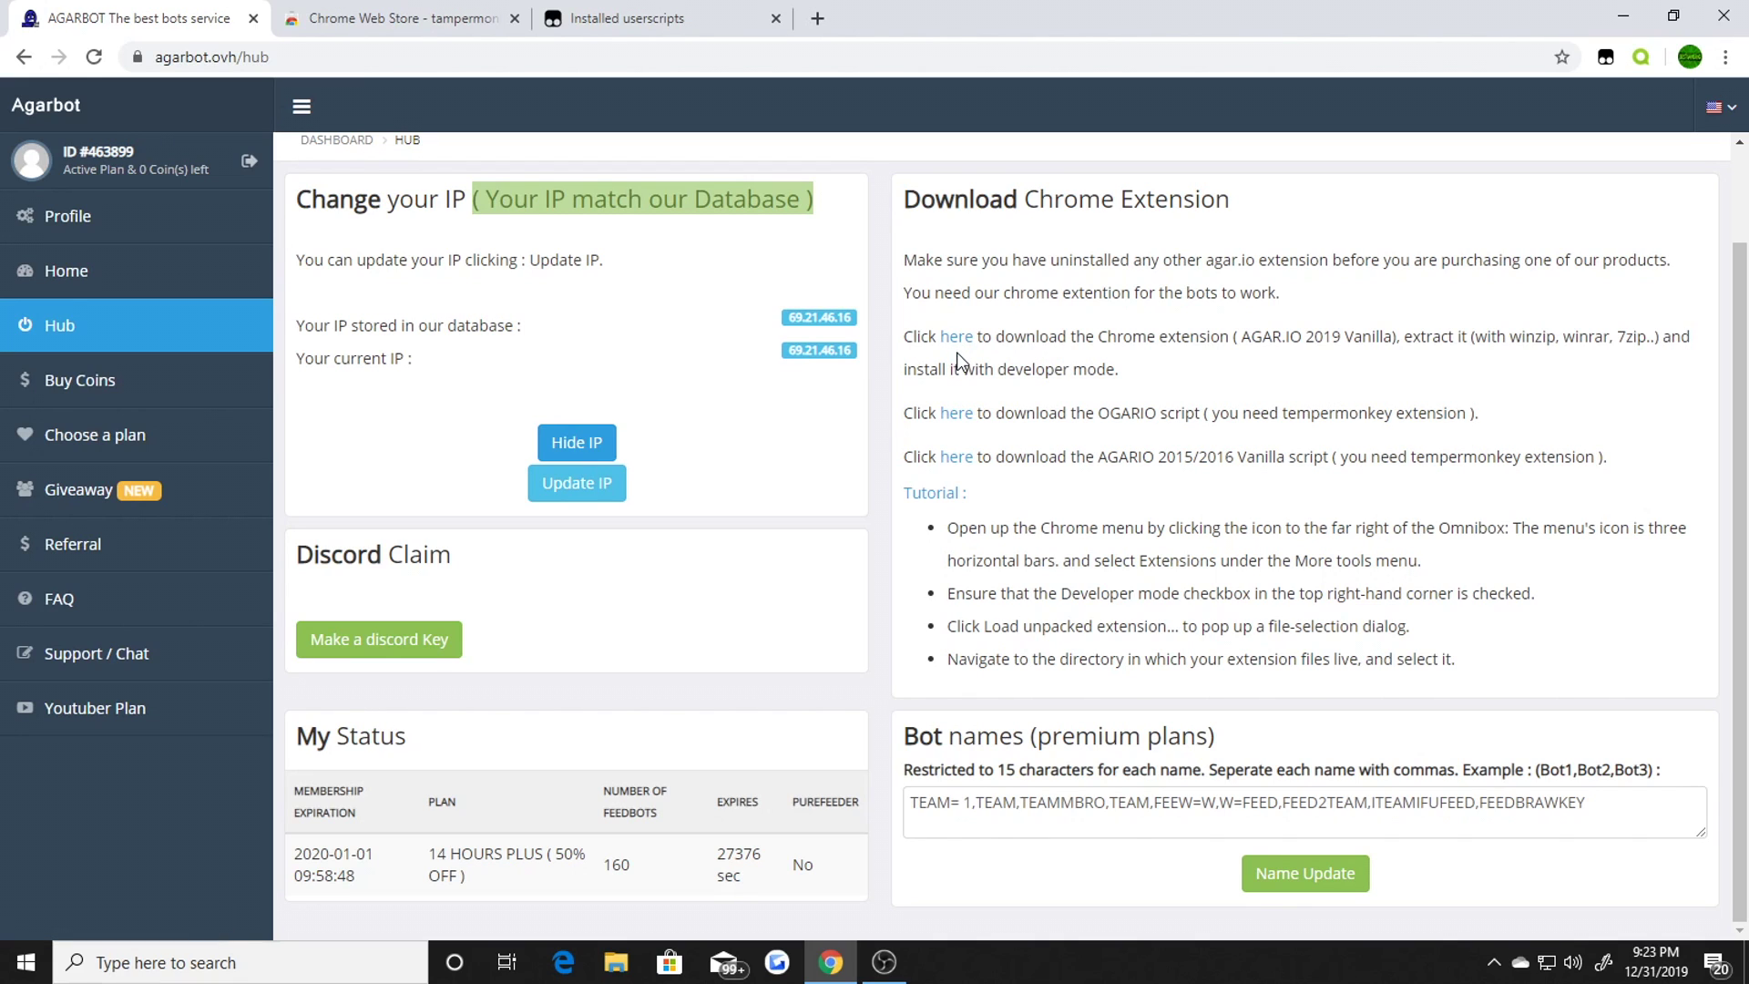
pyautogui.moveTo(959, 4); pyautogui.dragTo(1556, 142)
# - Inspect the ext-prod (23) archive on the desktop, then close it and maximize Chrome
pyautogui.moveTo(457, 599); pyautogui.dragTo(377, 605)
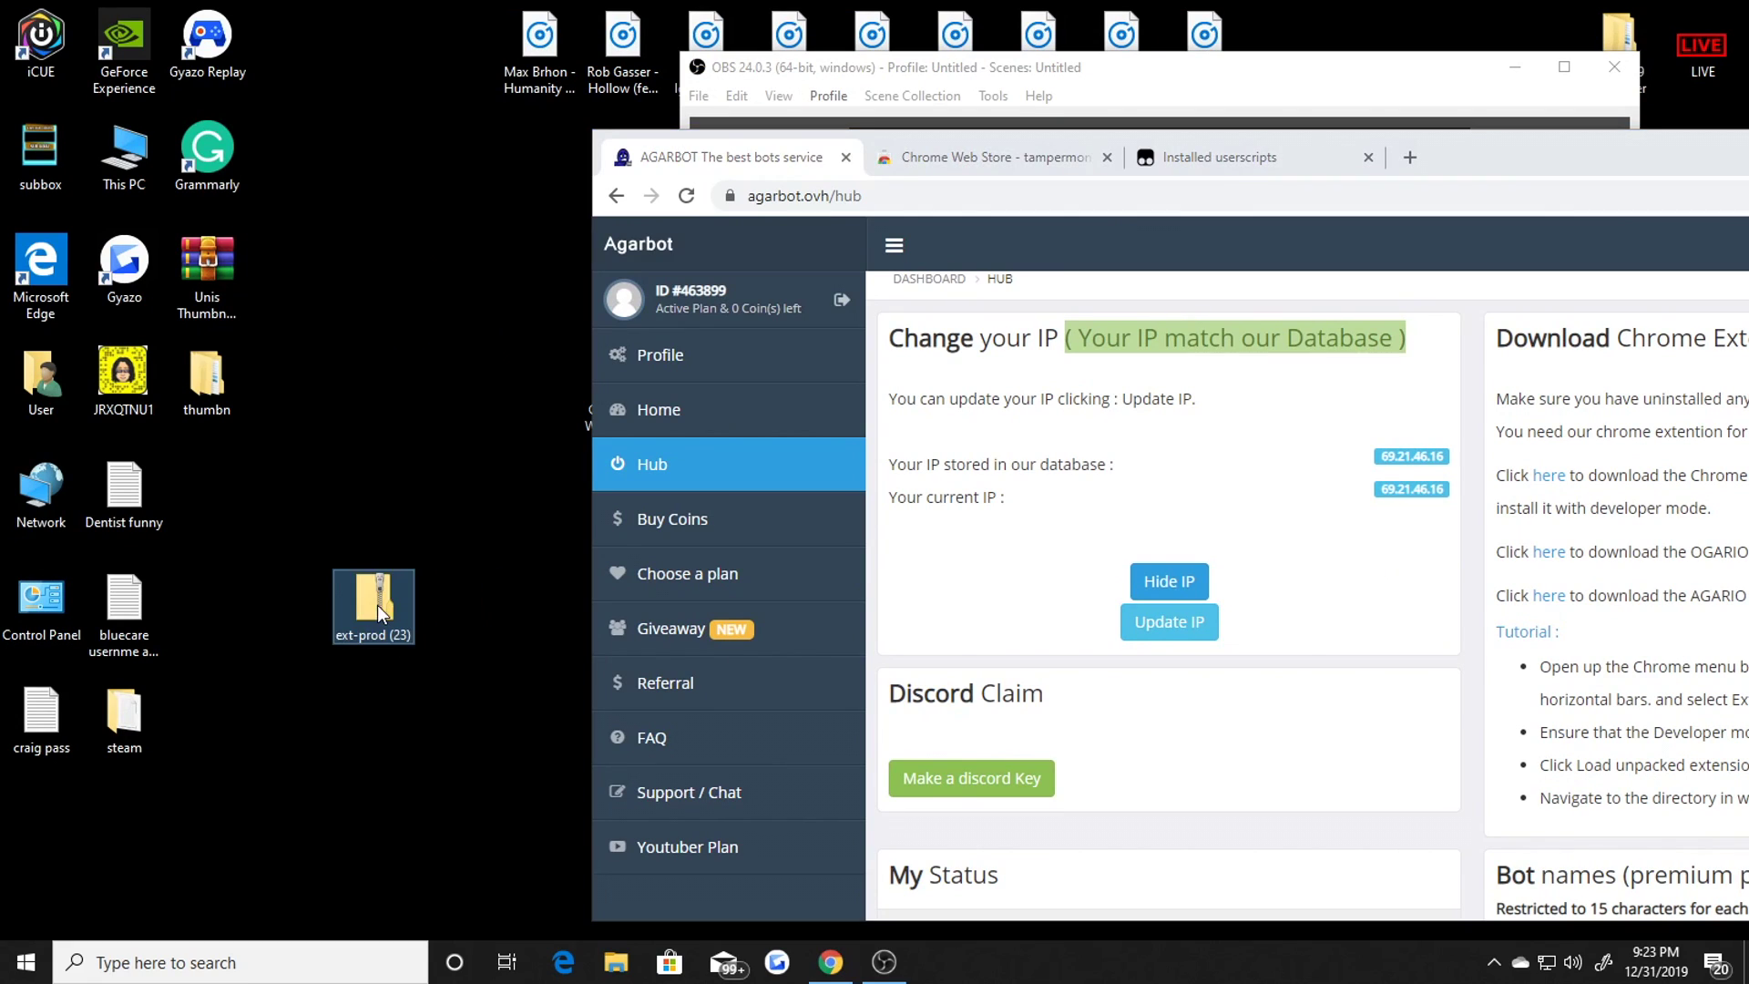
pyautogui.doubleClick(377, 605)
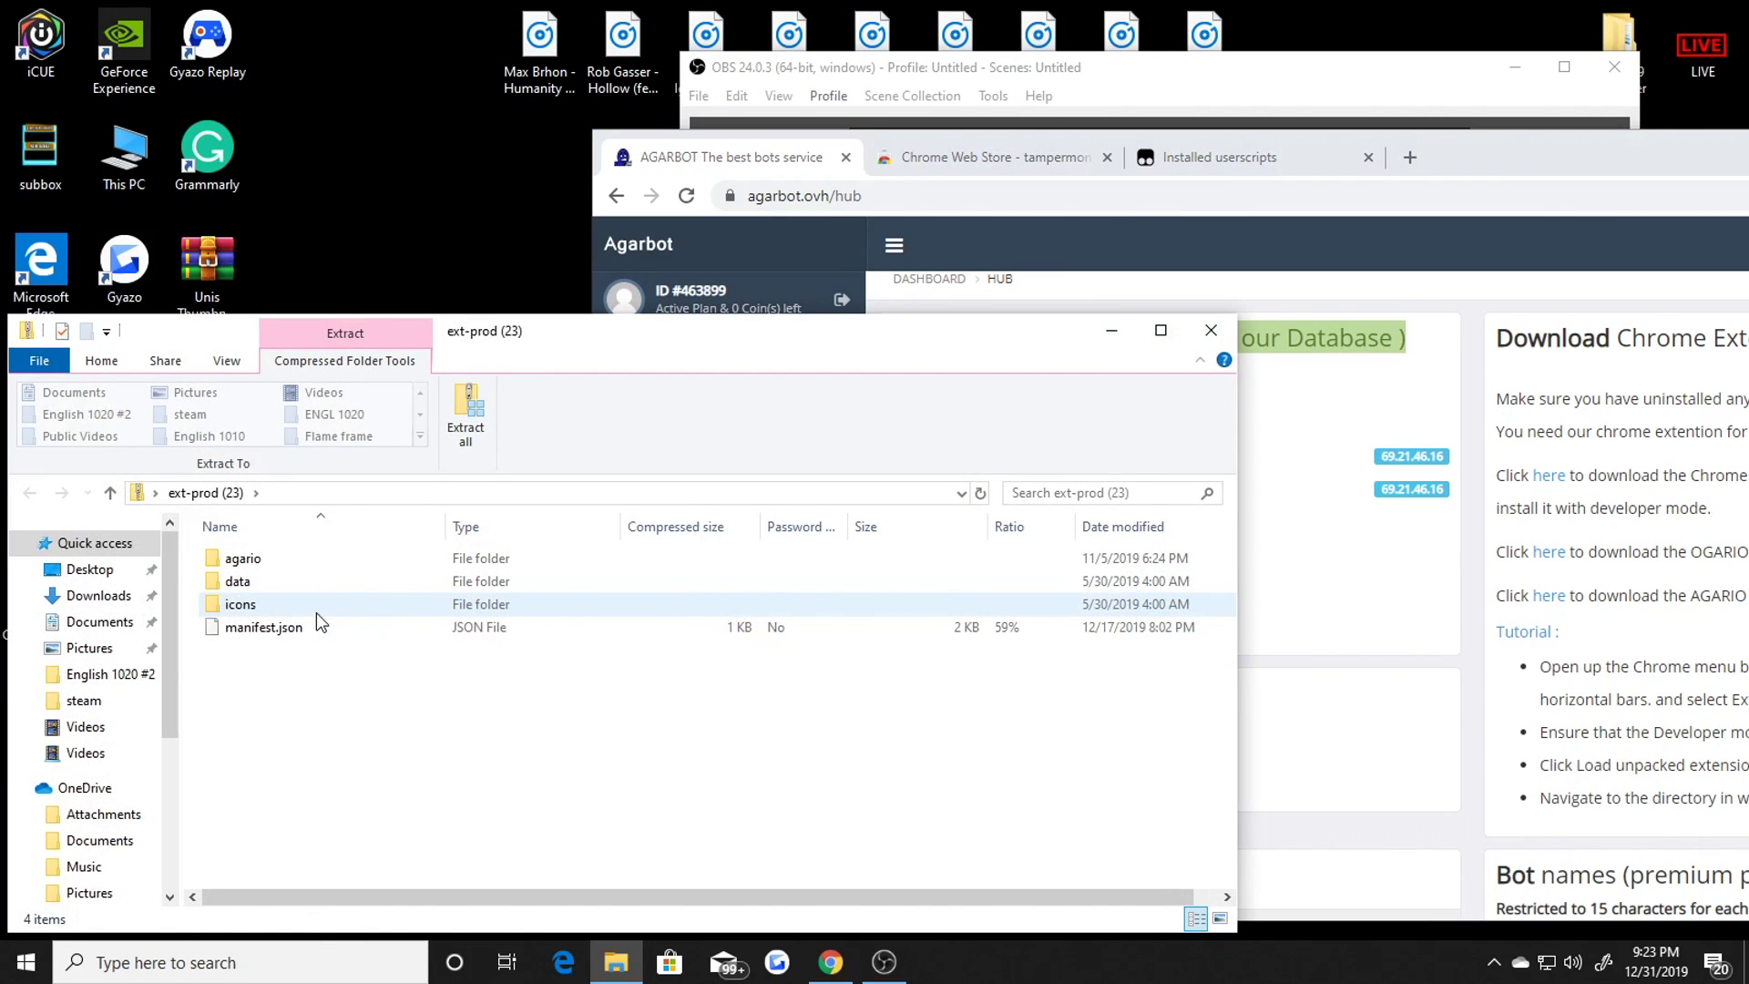
pyautogui.click(1210, 330)
pyautogui.moveTo(1477, 165); pyautogui.dragTo(988, 175)
pyautogui.doubleClick(988, 175)
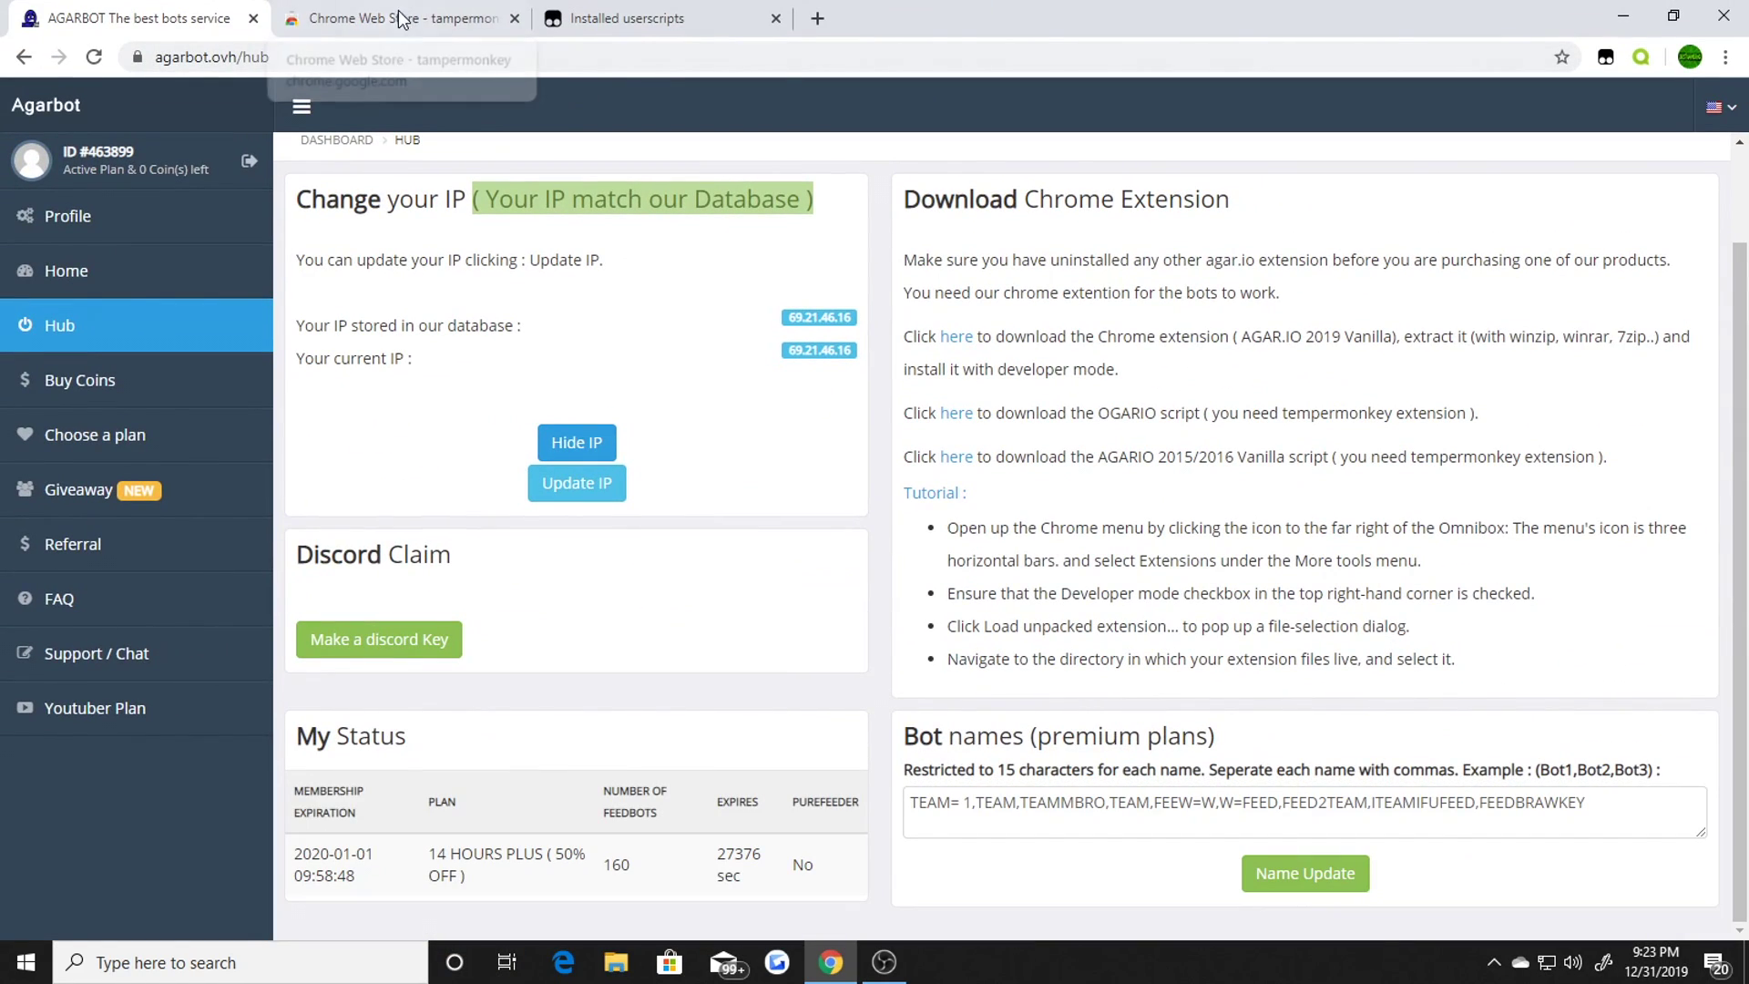
# - Start a new Tampermonkey userscript, then return to the installed userscripts list
pyautogui.click(644, 11)
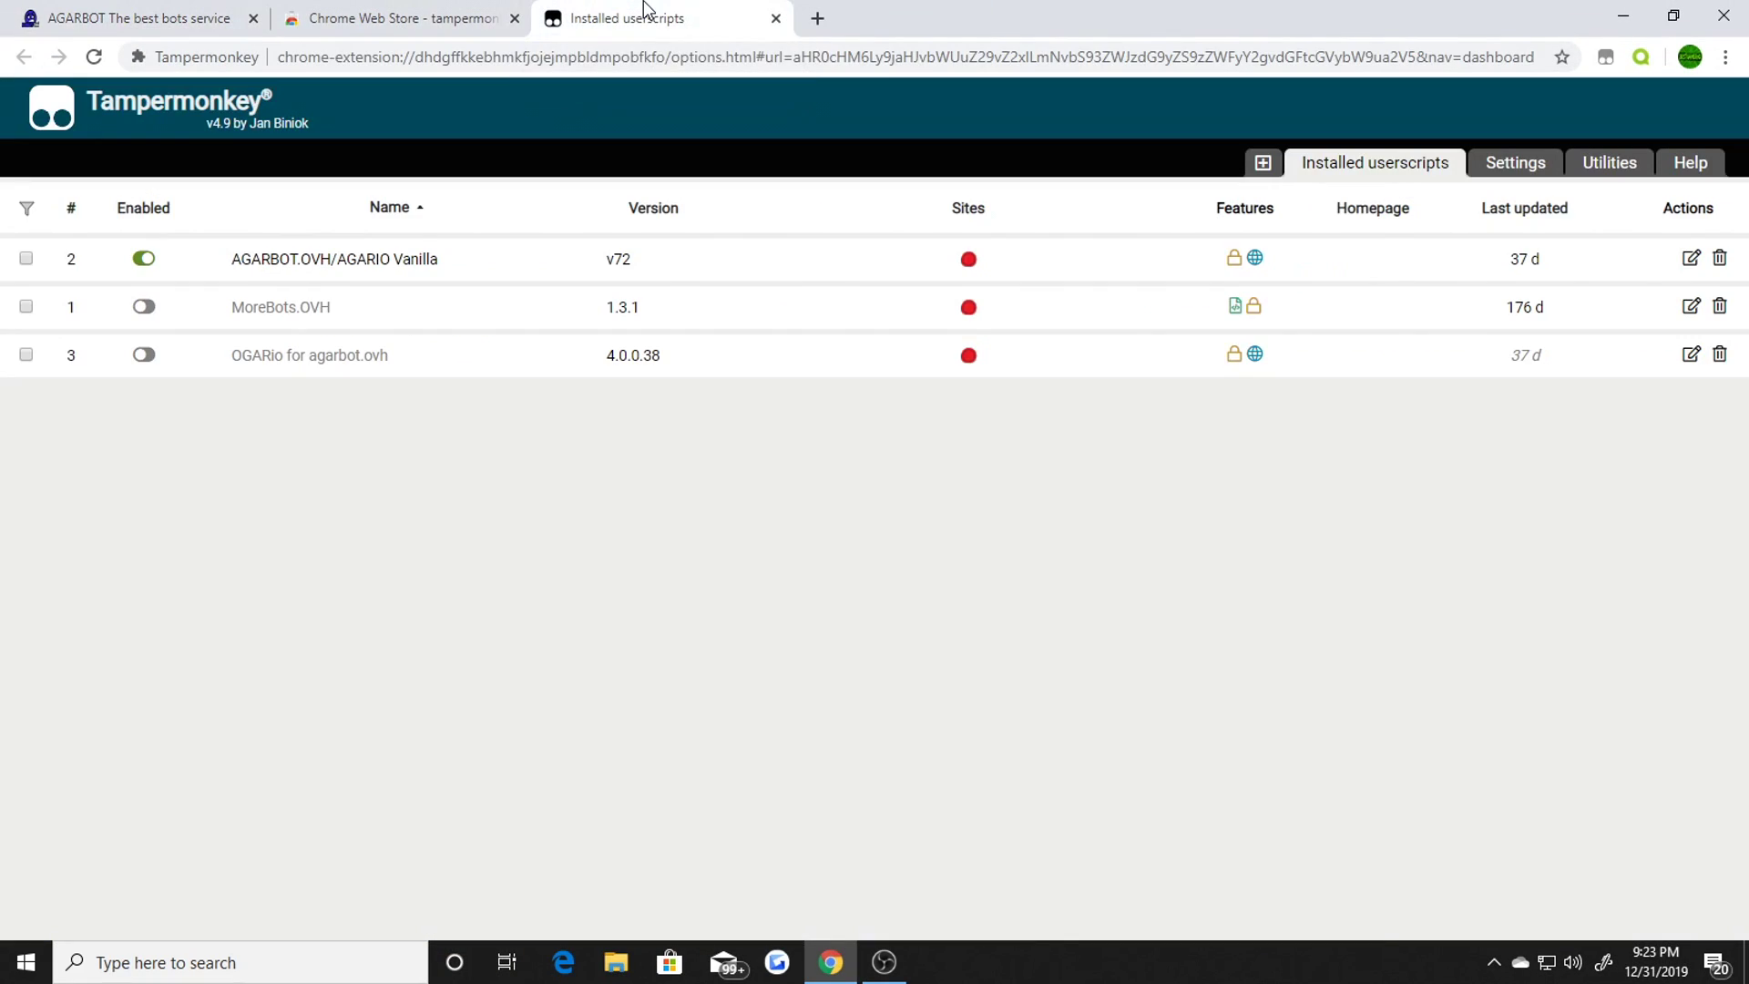
pyautogui.click(1262, 166)
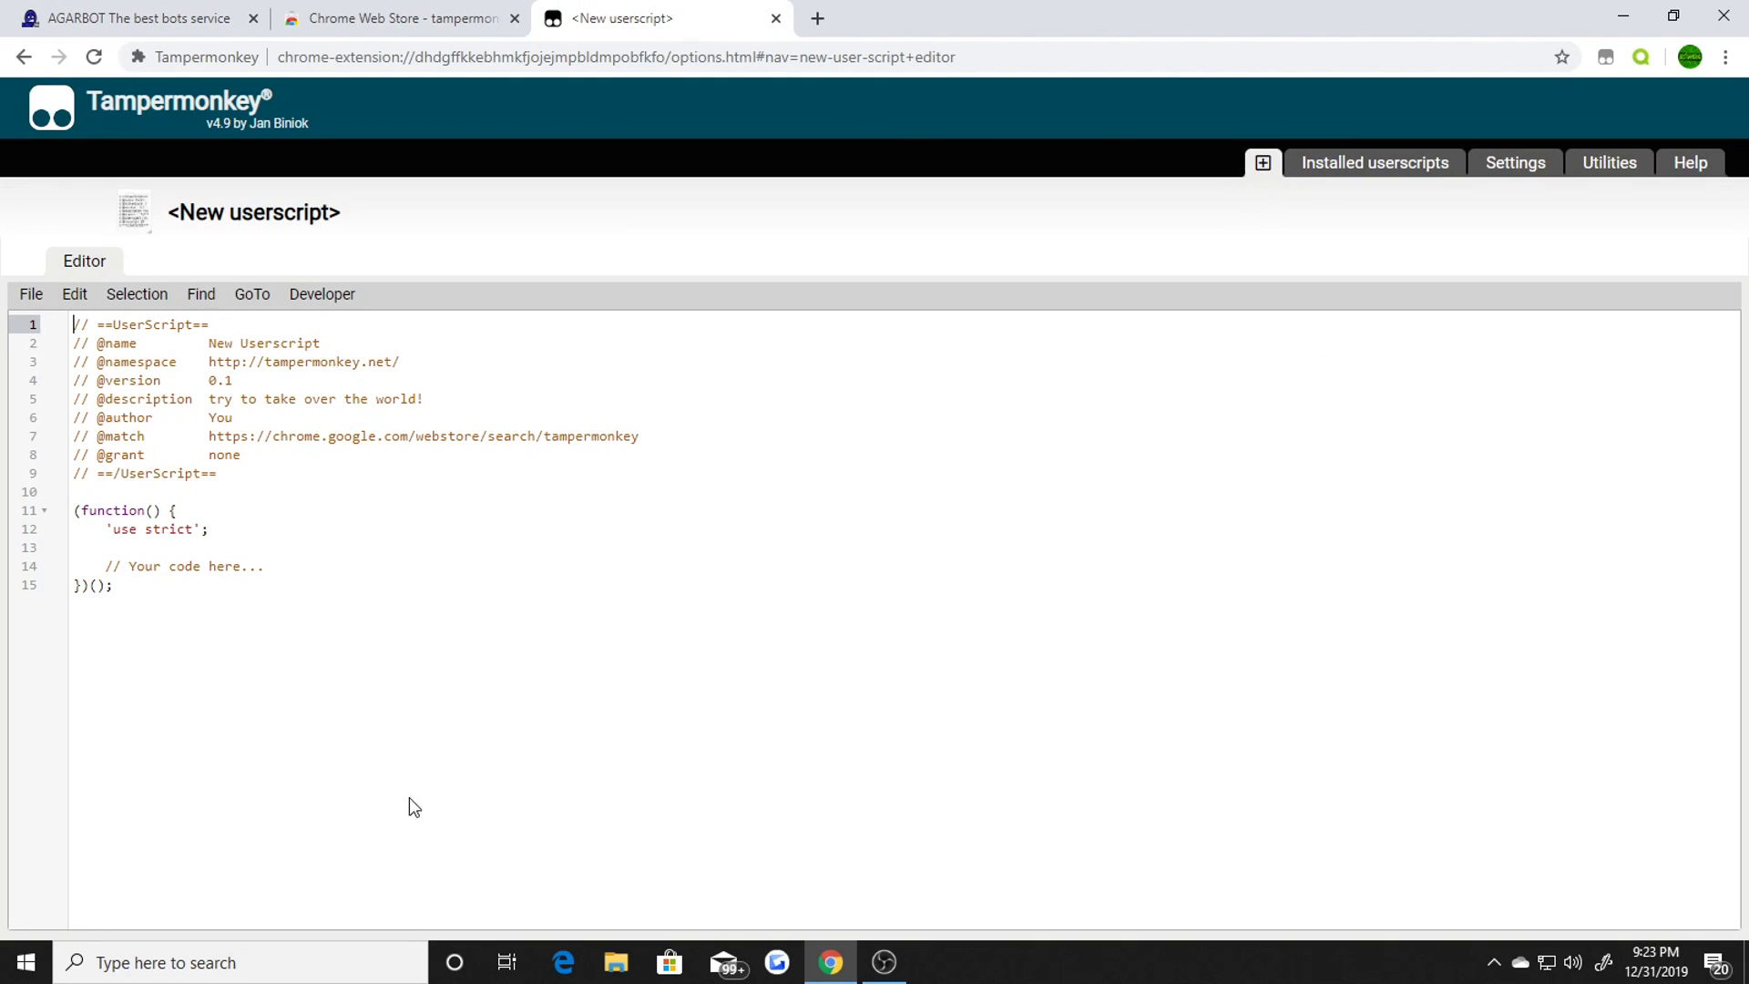
pyautogui.click(31, 293)
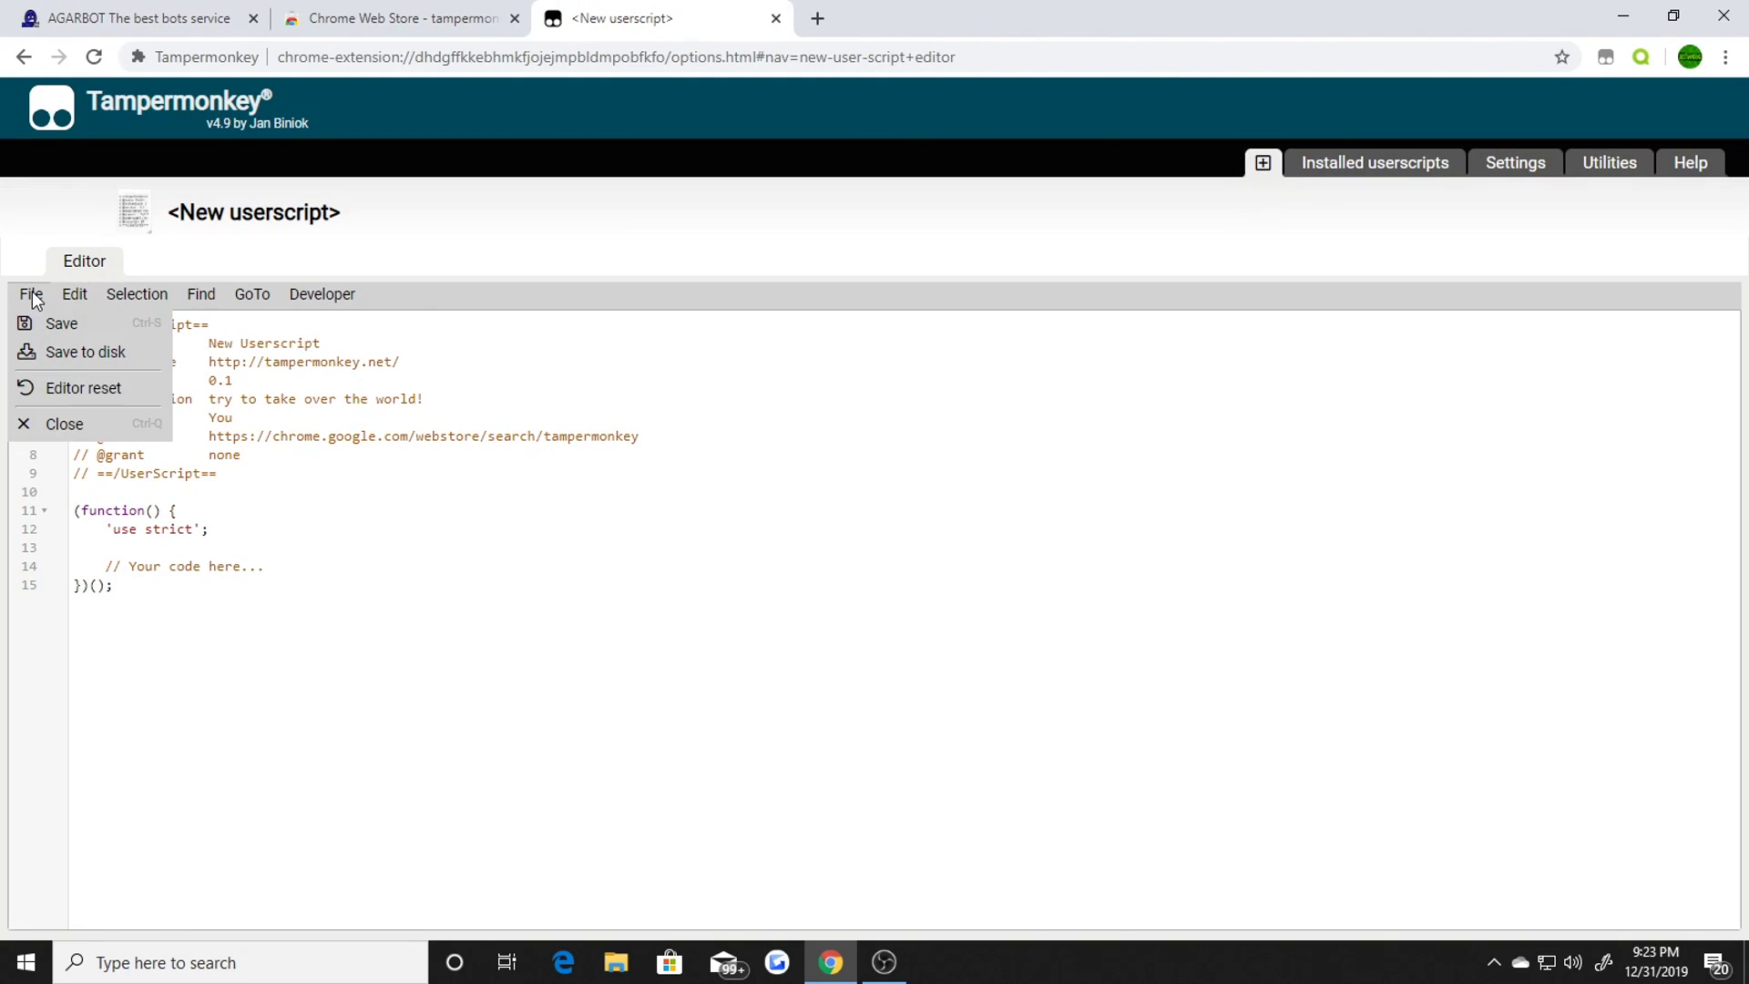
pyautogui.moveTo(201, 293)
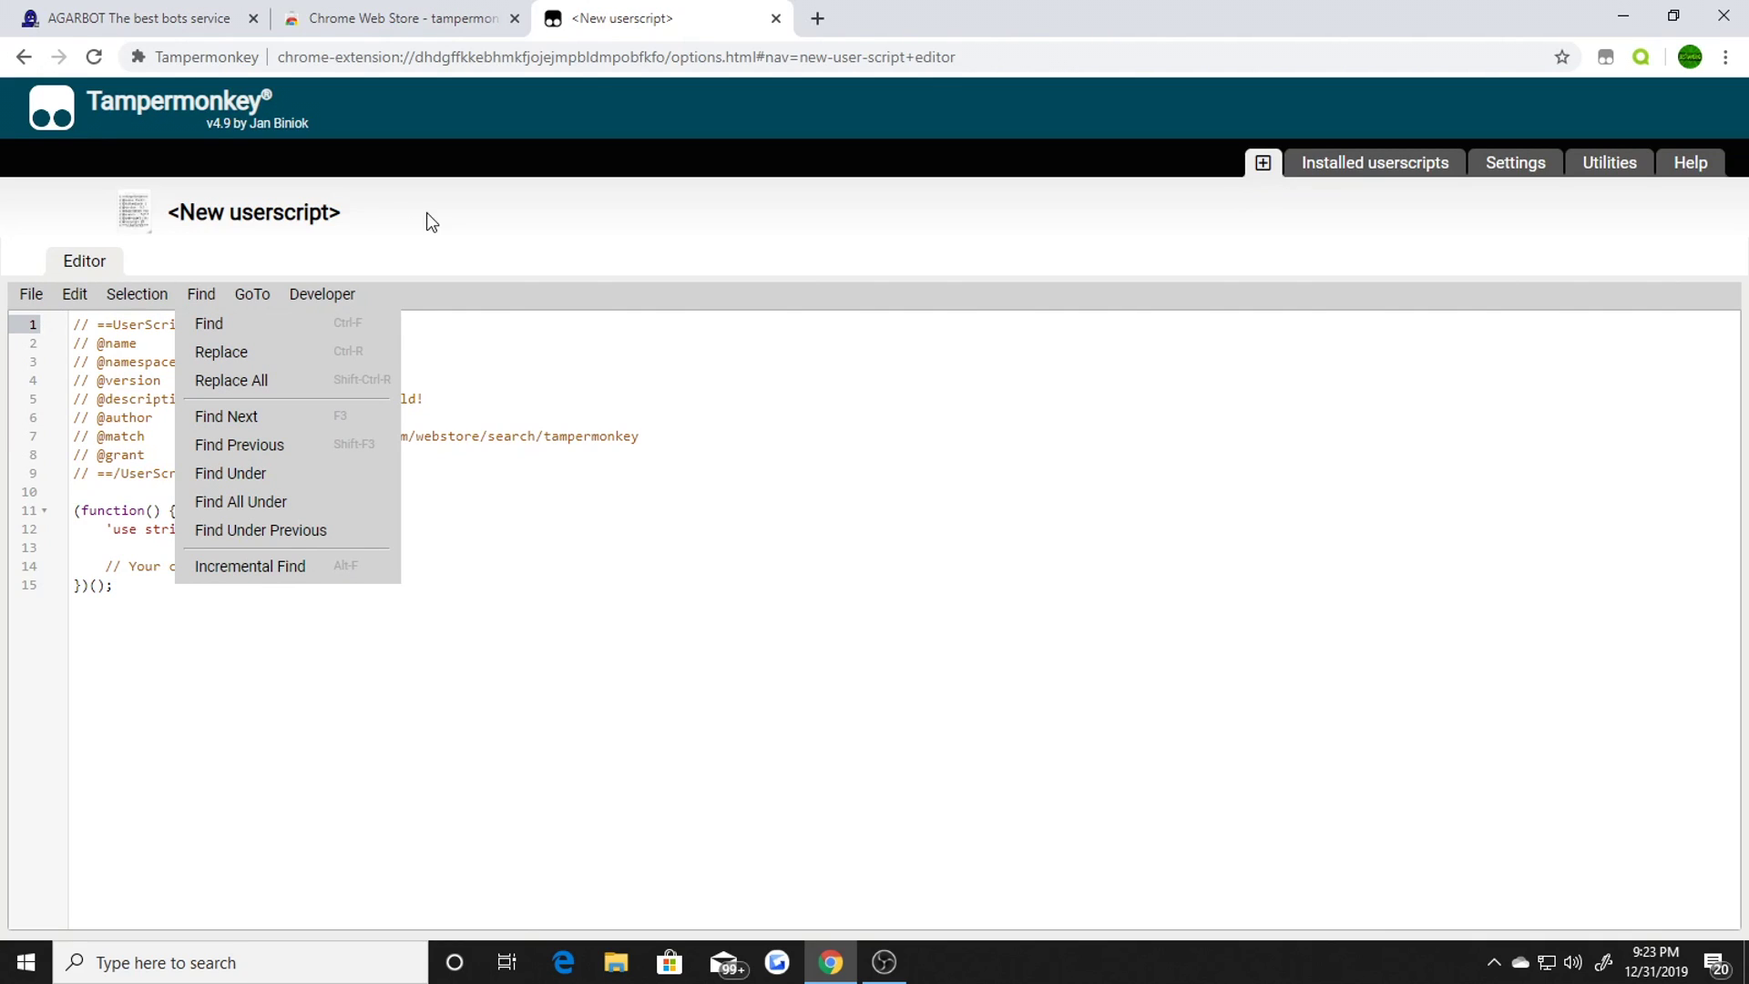
pyautogui.click(454, 223)
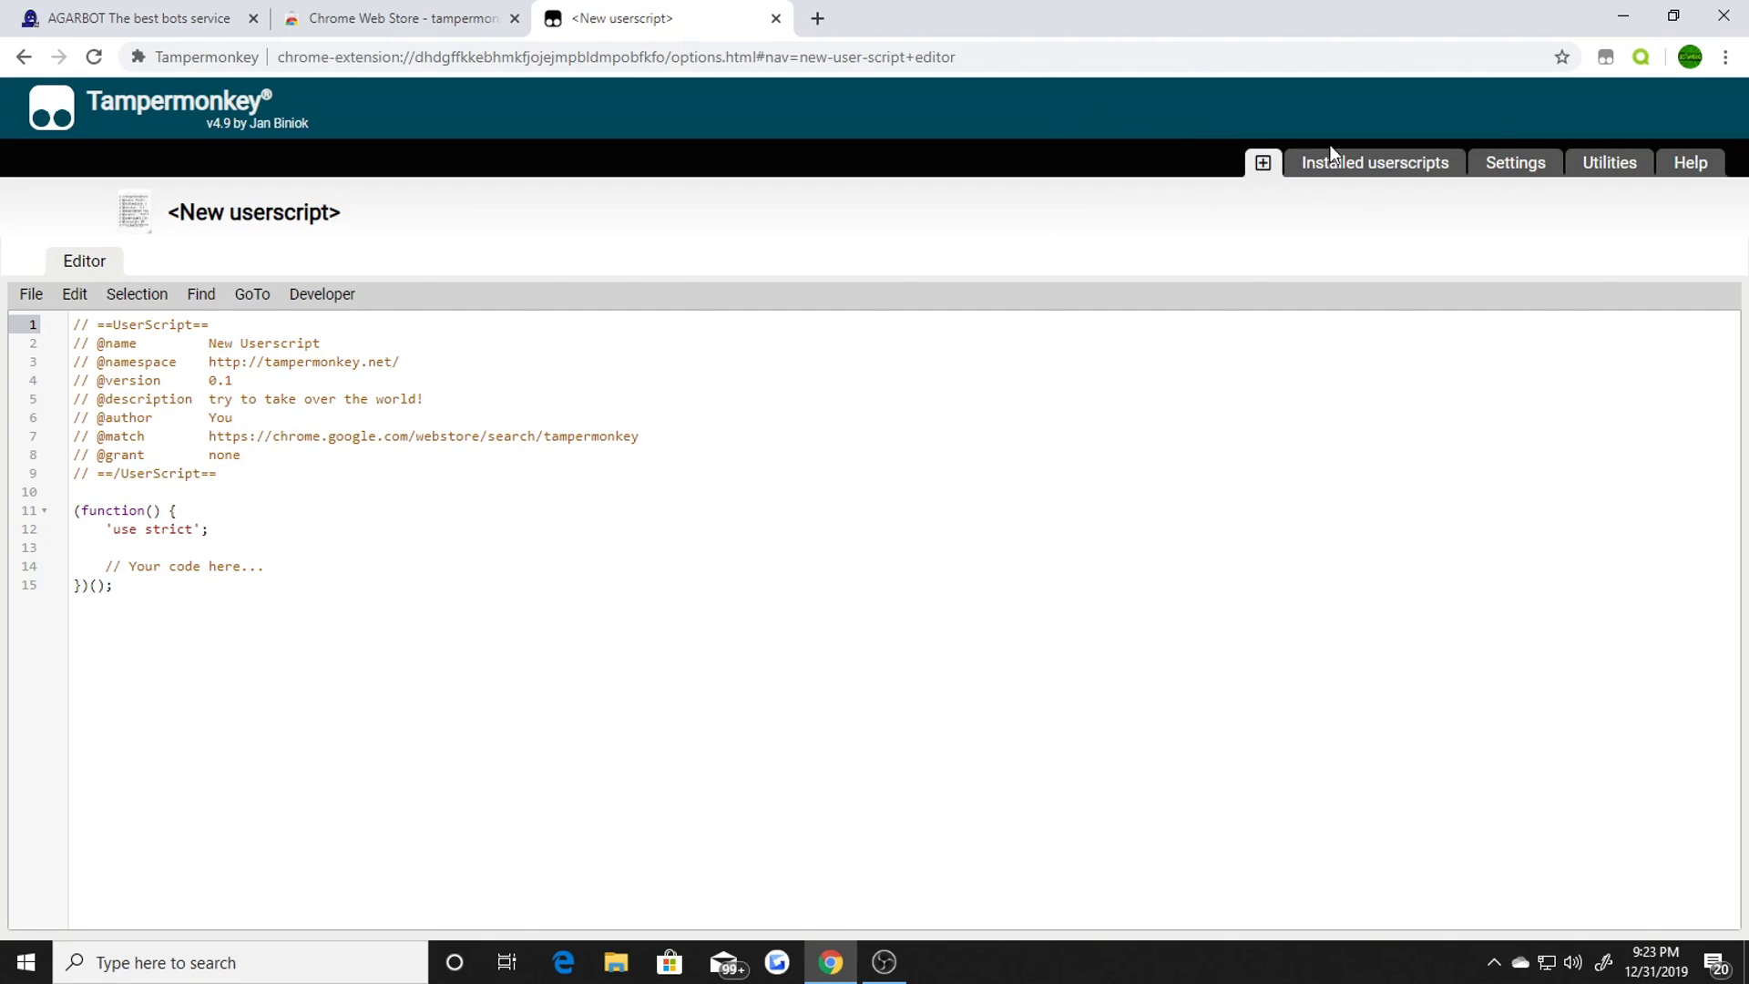
pyautogui.click(1421, 165)
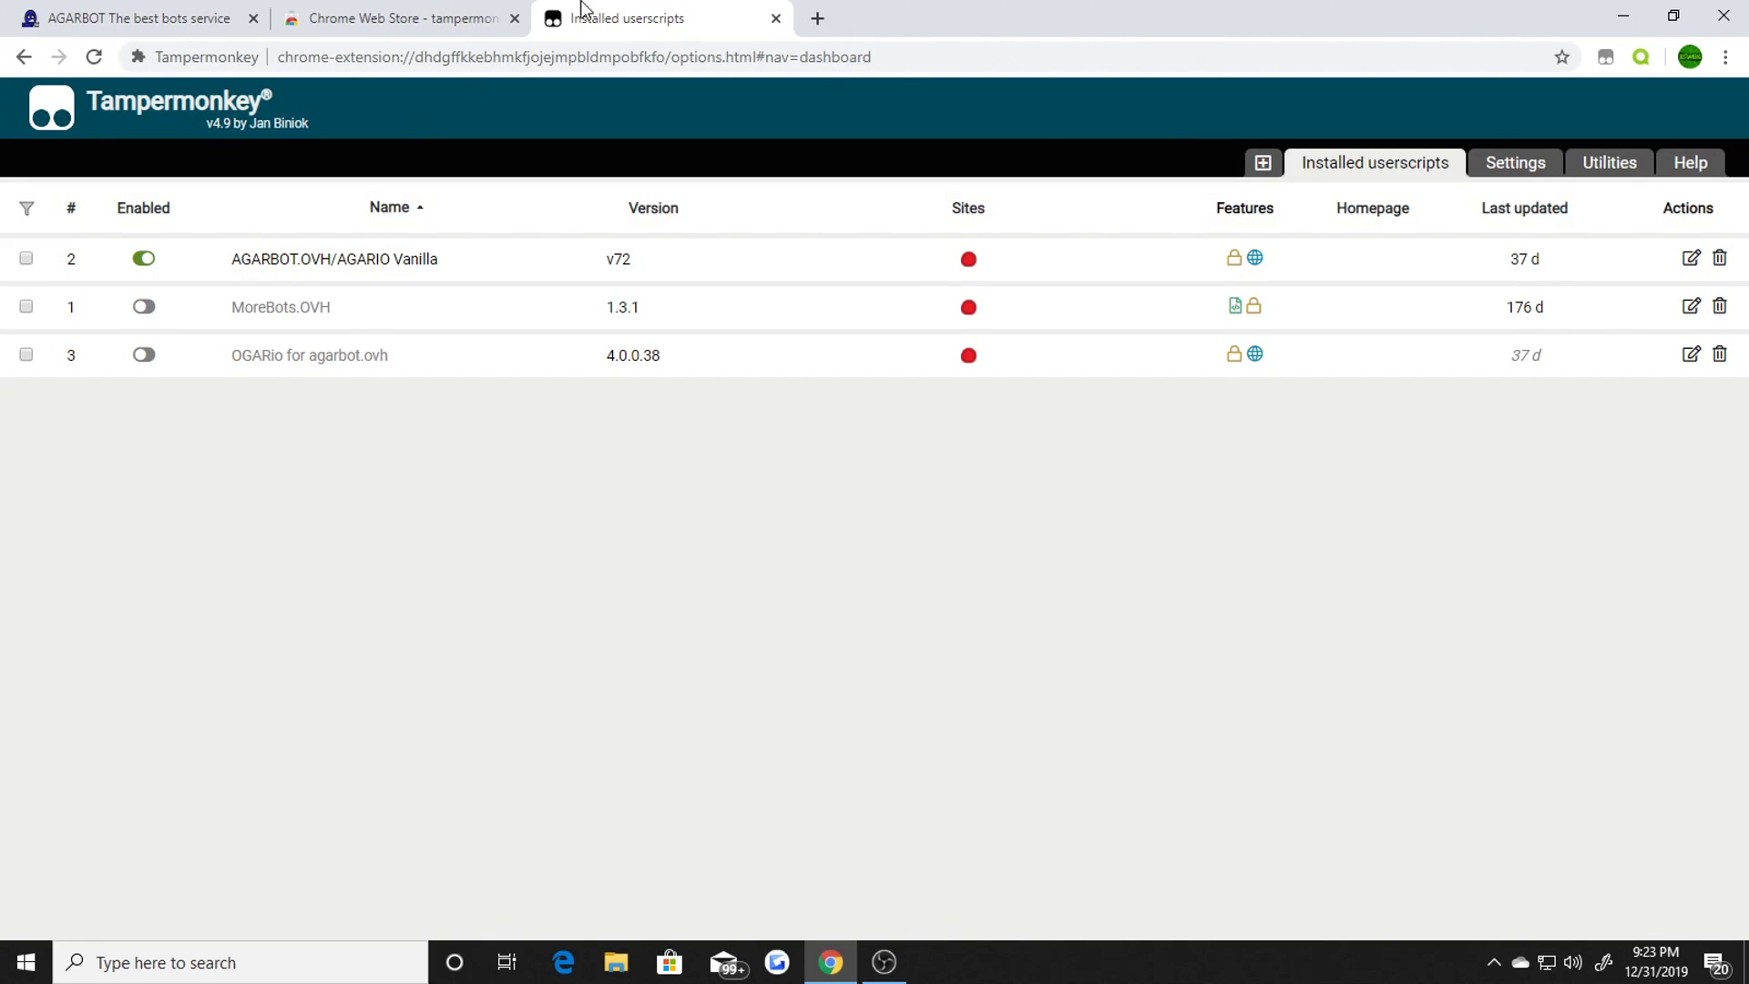
pyautogui.doubleClick(993, 9)
pyautogui.moveTo(911, 50); pyautogui.dragTo(1030, 58)
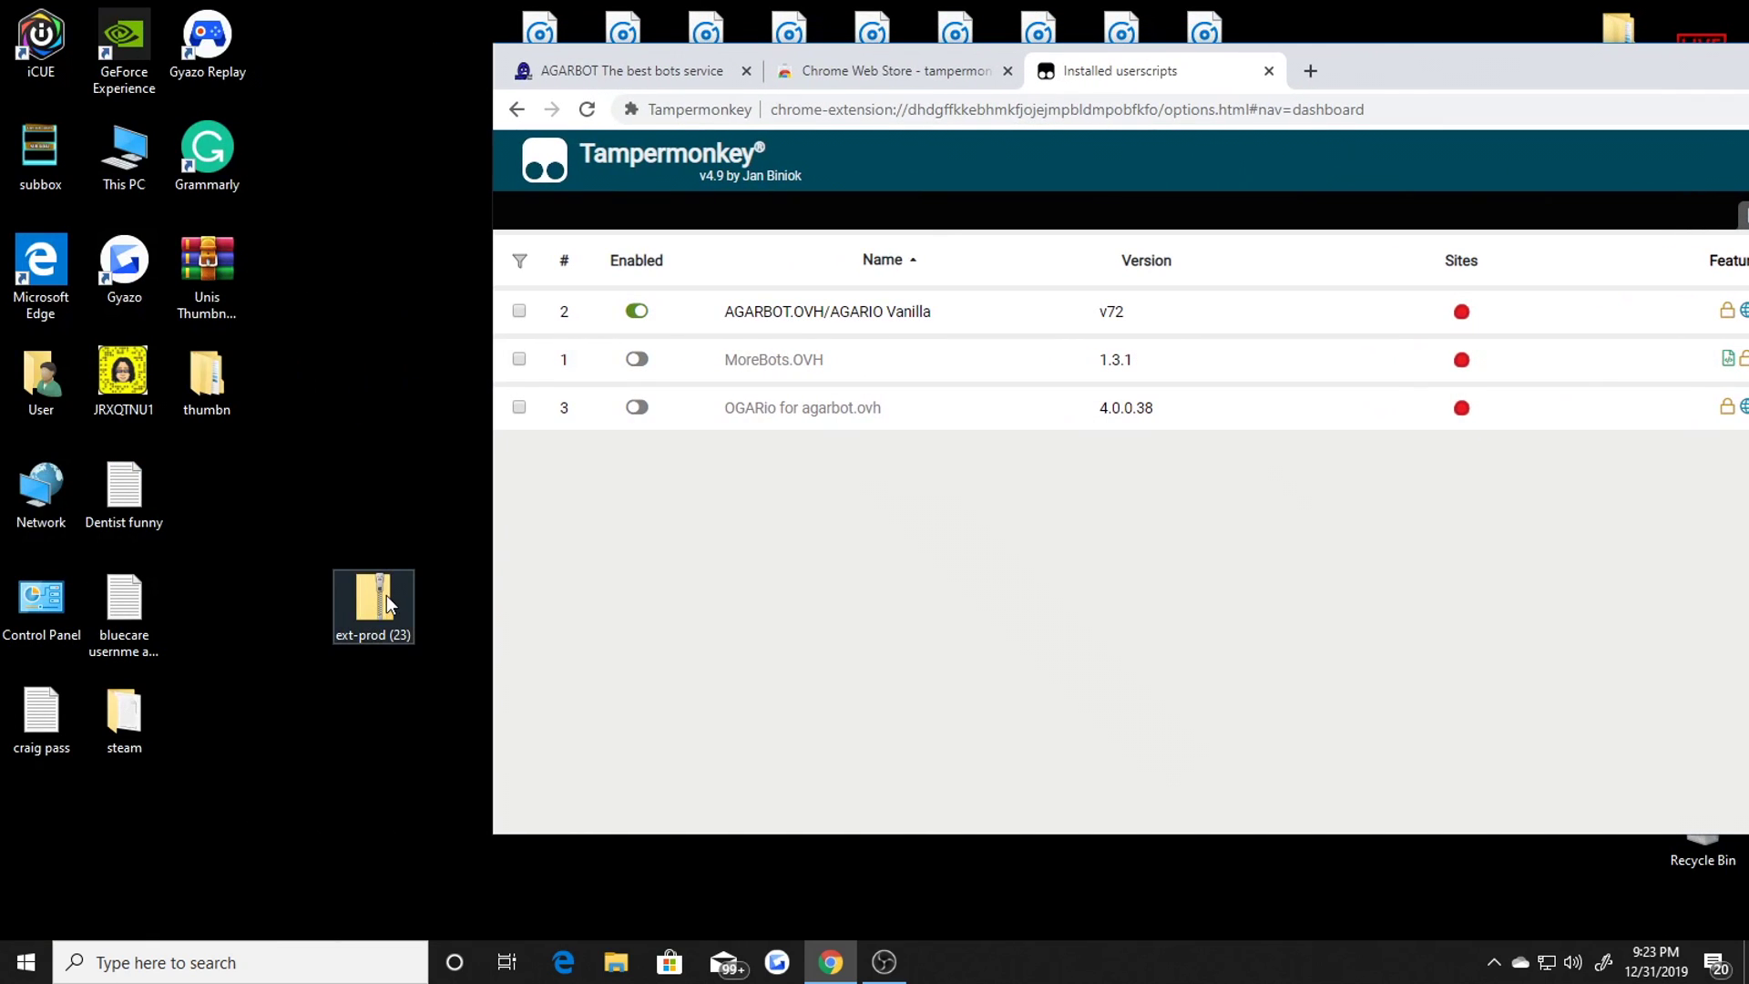
# - Hide the downloads list and delete the ext-prod (23) archive from the desktop
pyautogui.doubleClick(1399, 62)
pyautogui.click(1727, 914)
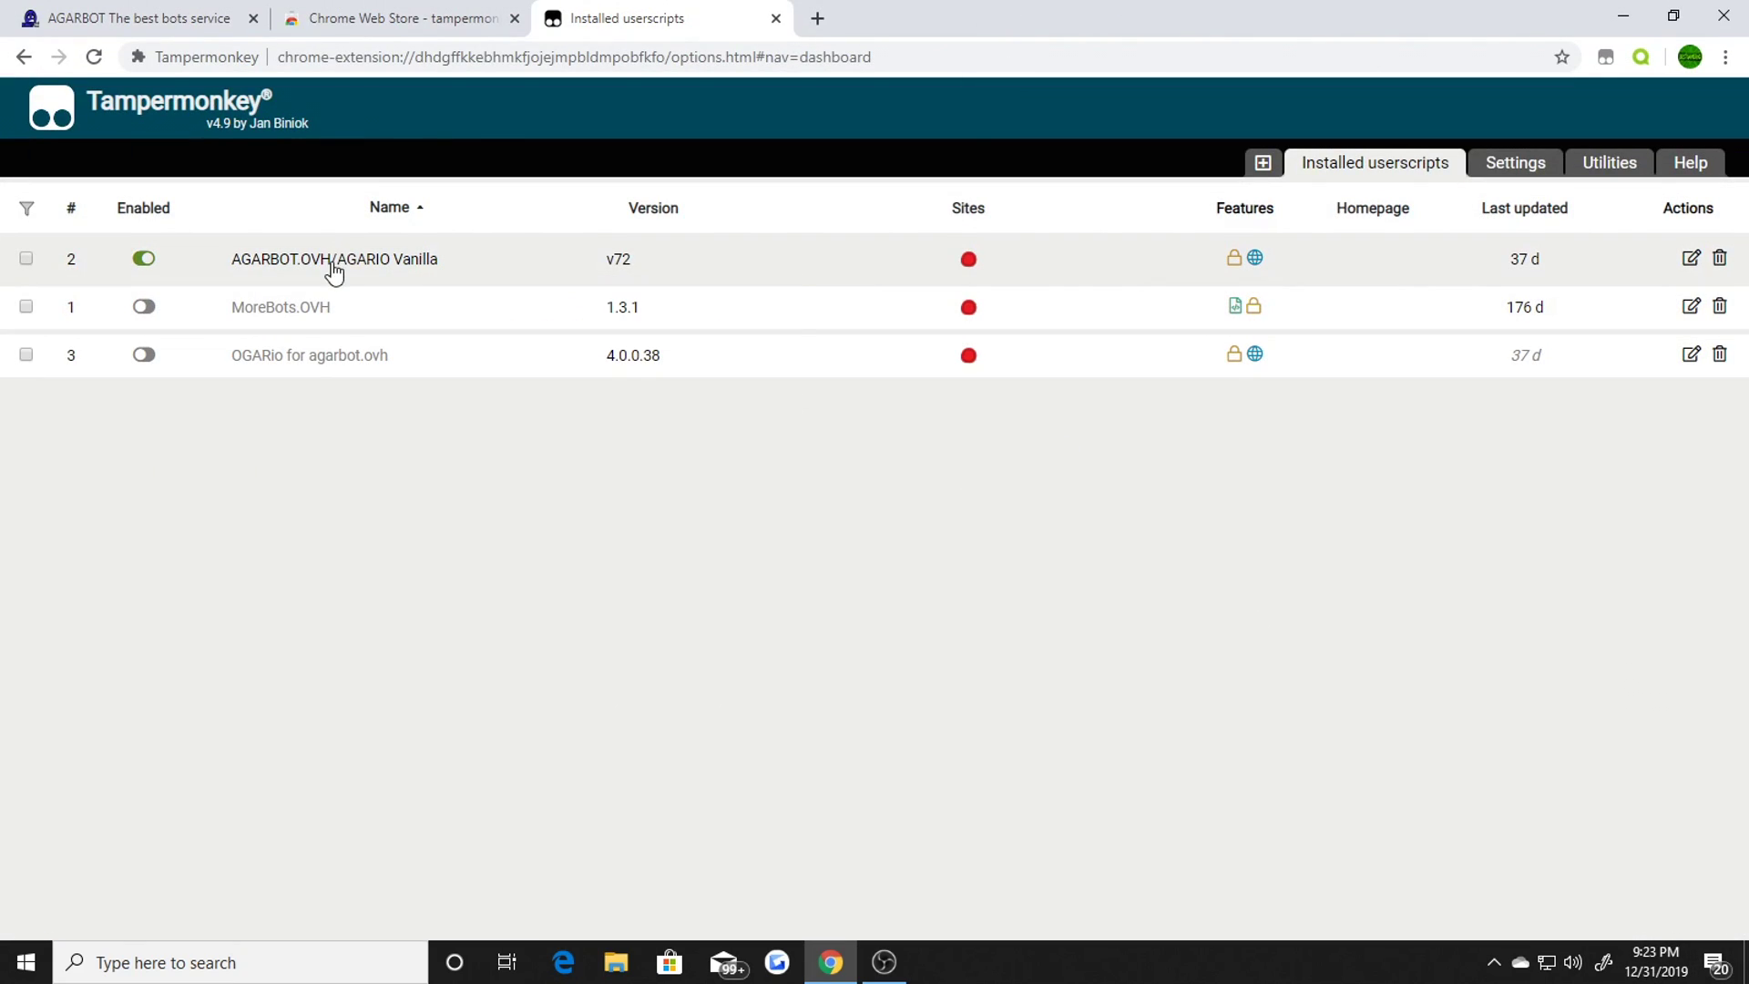
pyautogui.doubleClick(938, 16)
pyautogui.moveTo(1233, 107); pyautogui.dragTo(1454, 112)
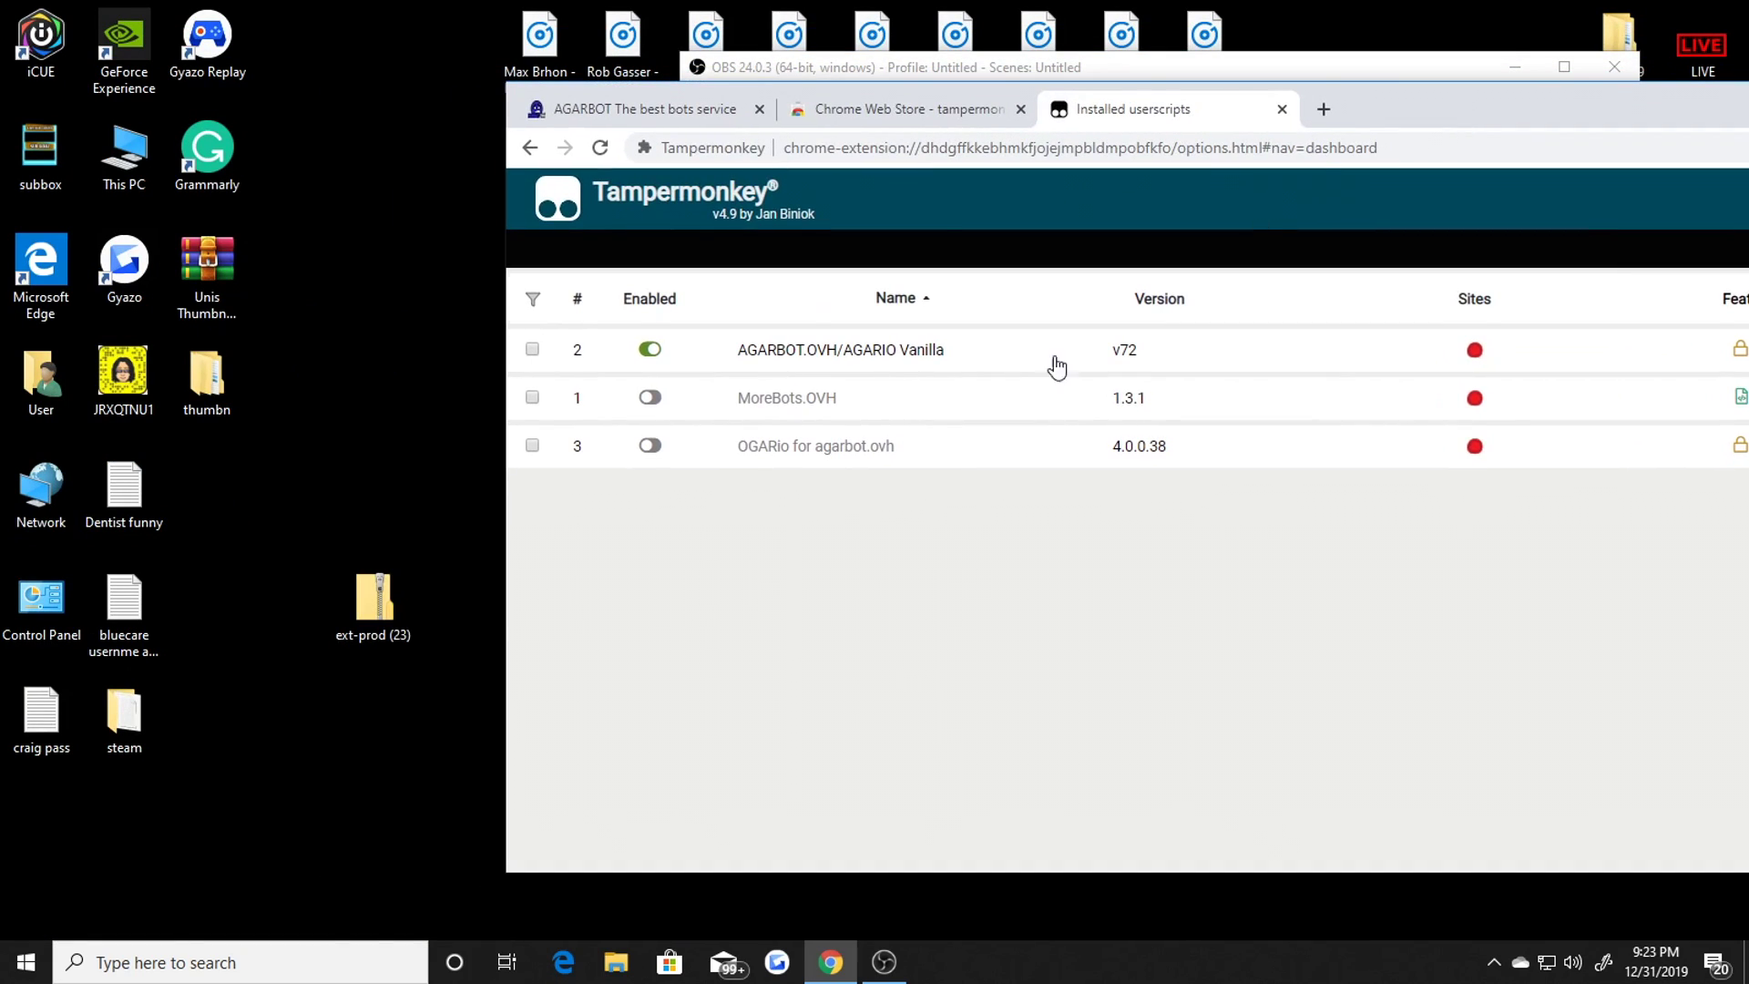
pyautogui.rightClick(393, 621)
pyautogui.click(331, 628)
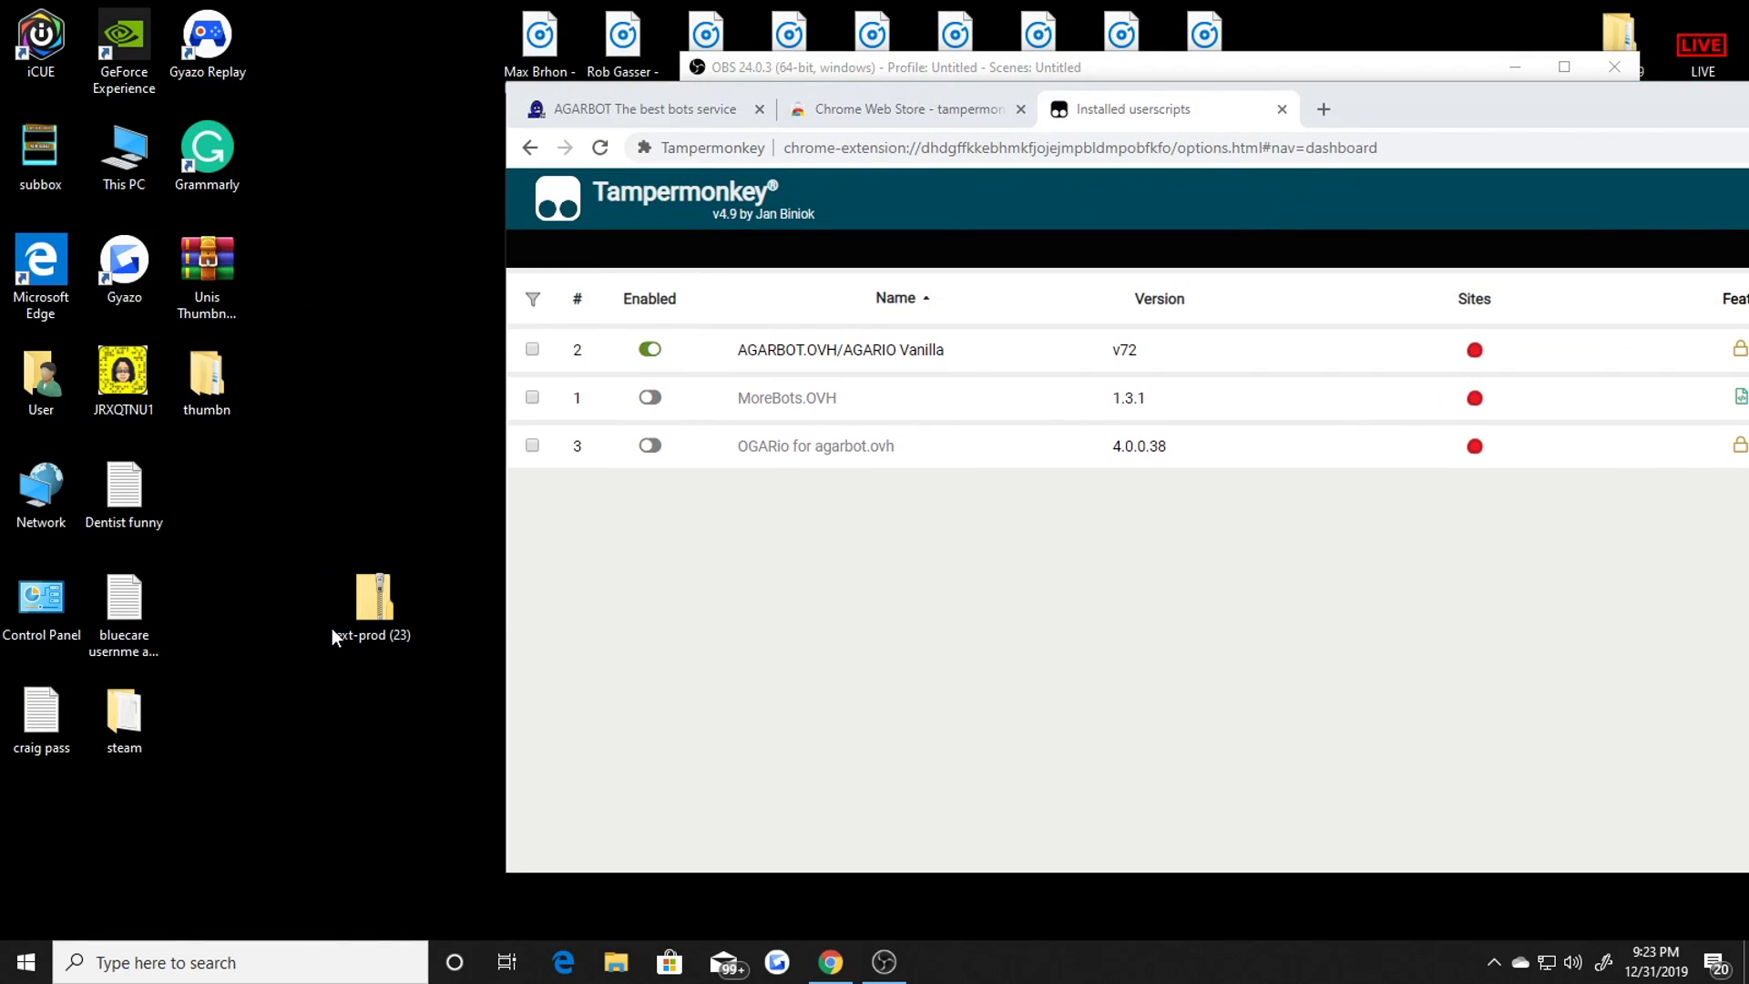
pyautogui.rightClick(368, 603)
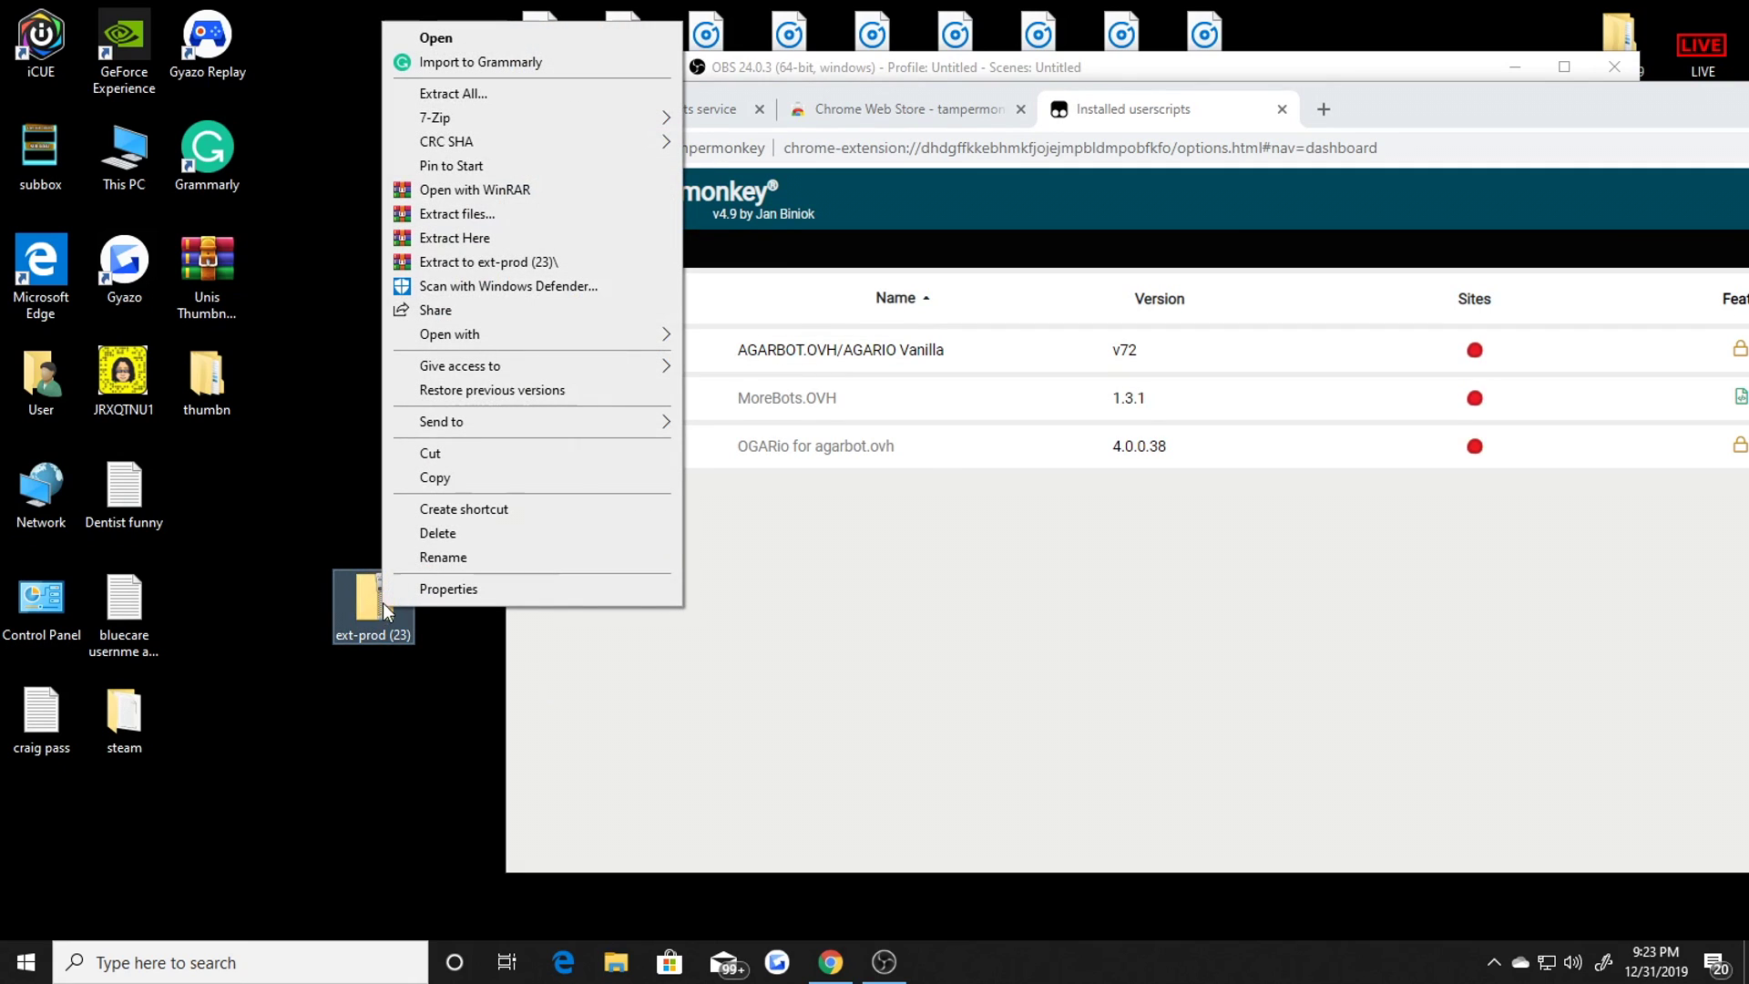
pyautogui.click(428, 531)
# - Maximize Chrome and close the installed userscripts and Chrome Web Store tabs
pyautogui.doubleClick(1369, 105)
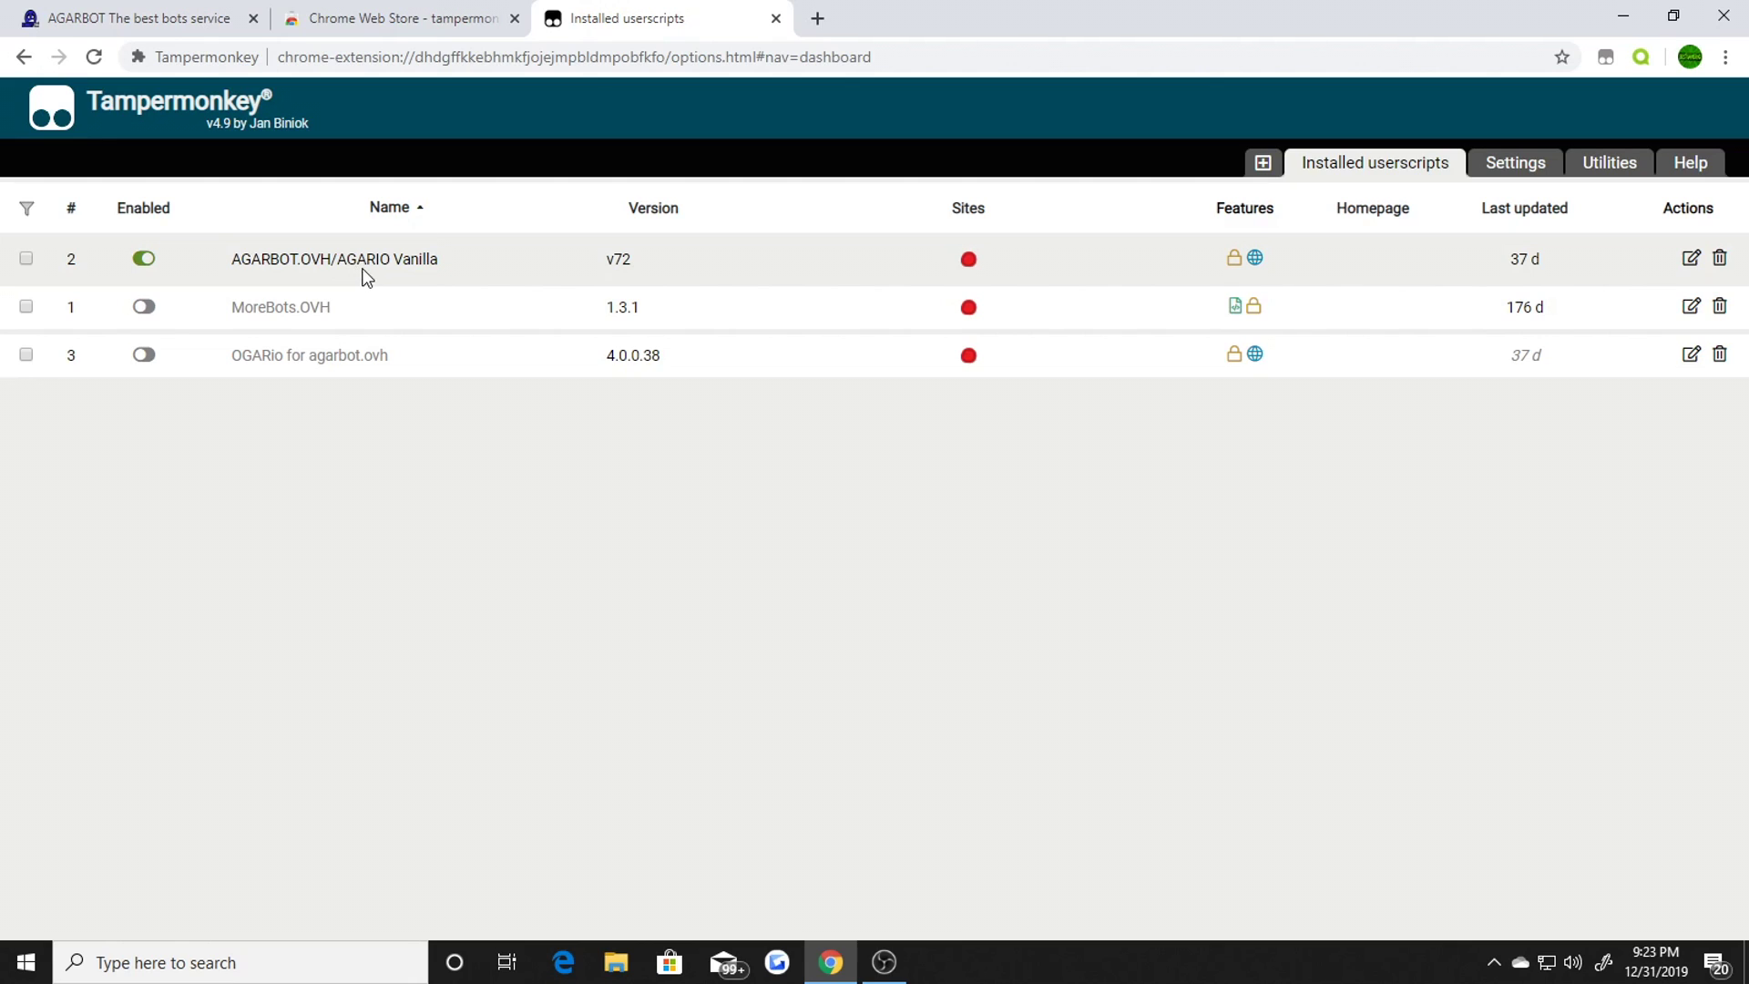
pyautogui.click(775, 19)
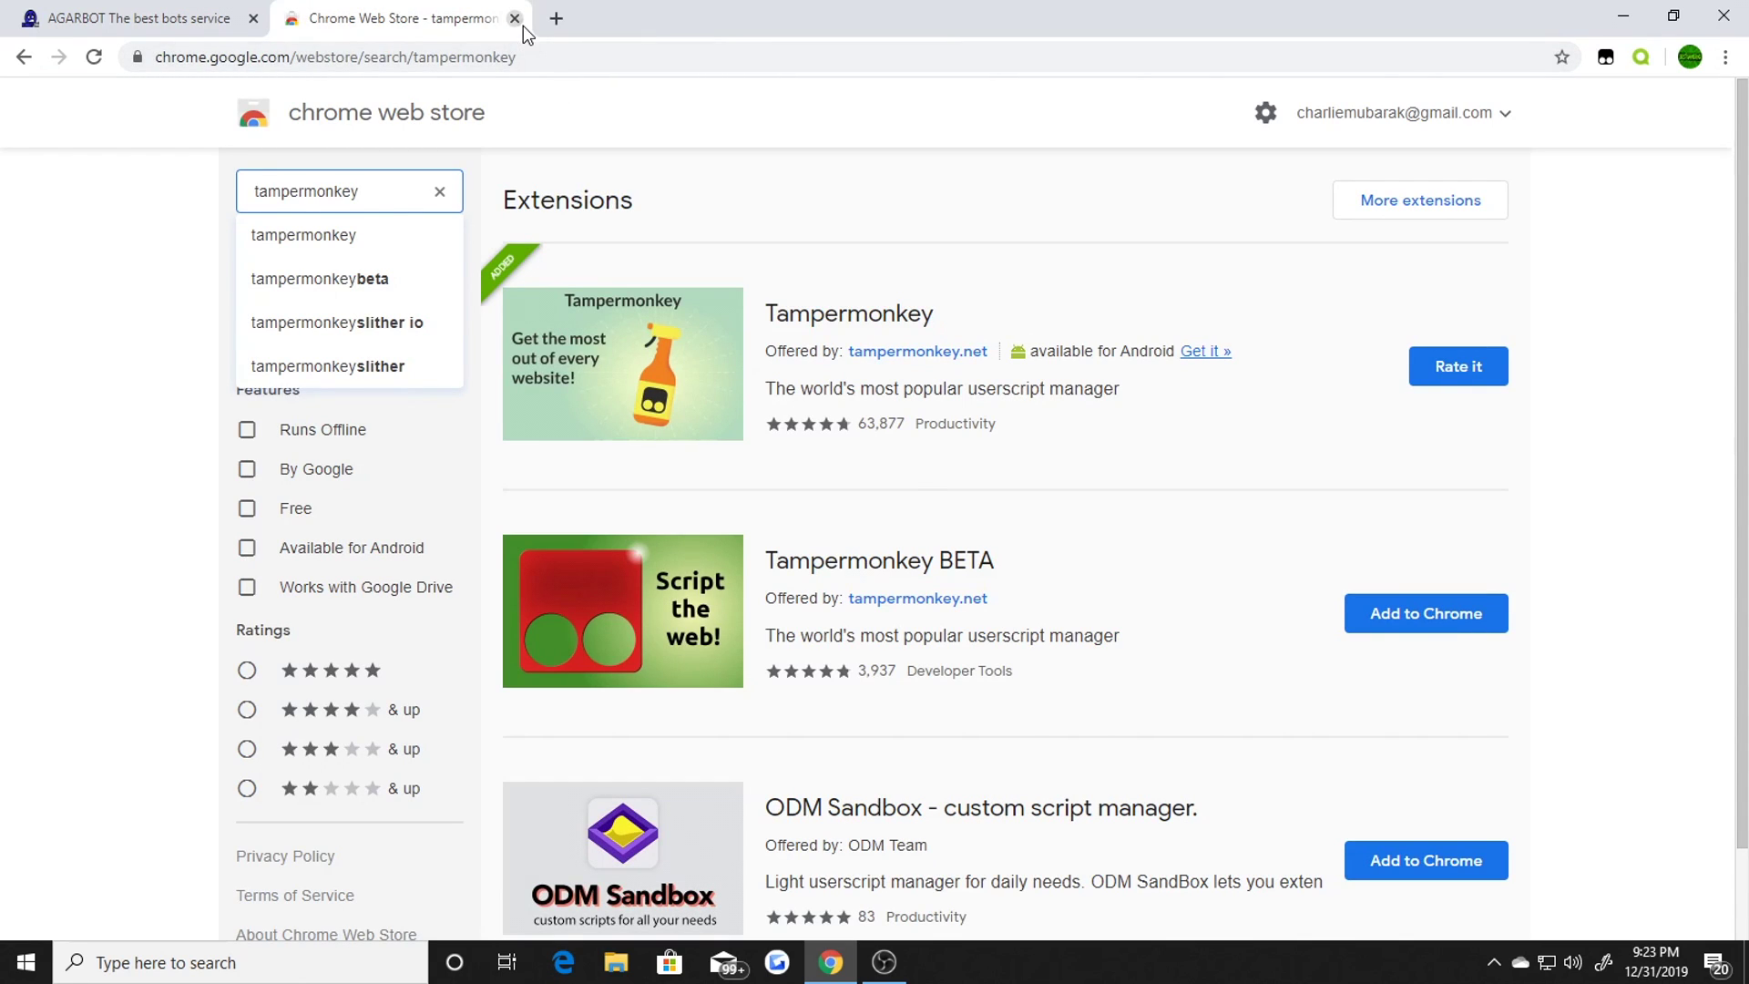
pyautogui.click(515, 19)
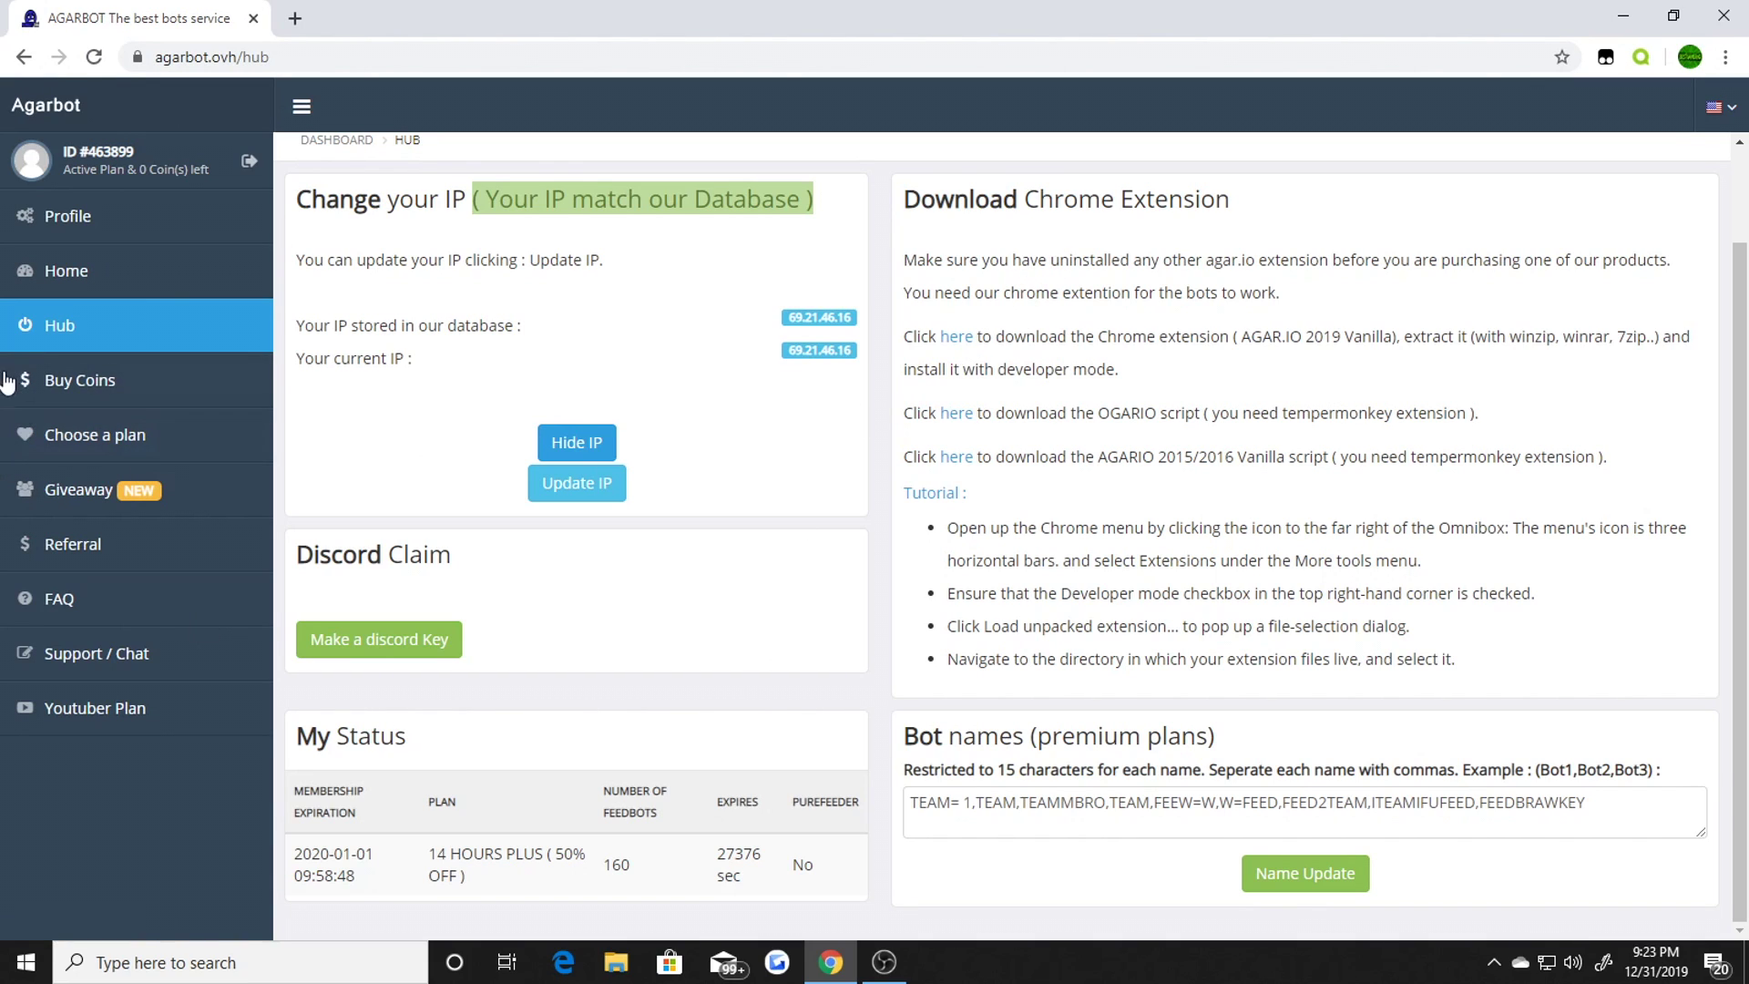
# - View the Buy Coins page and decline its warning to return to the homepage
pyautogui.click(85, 380)
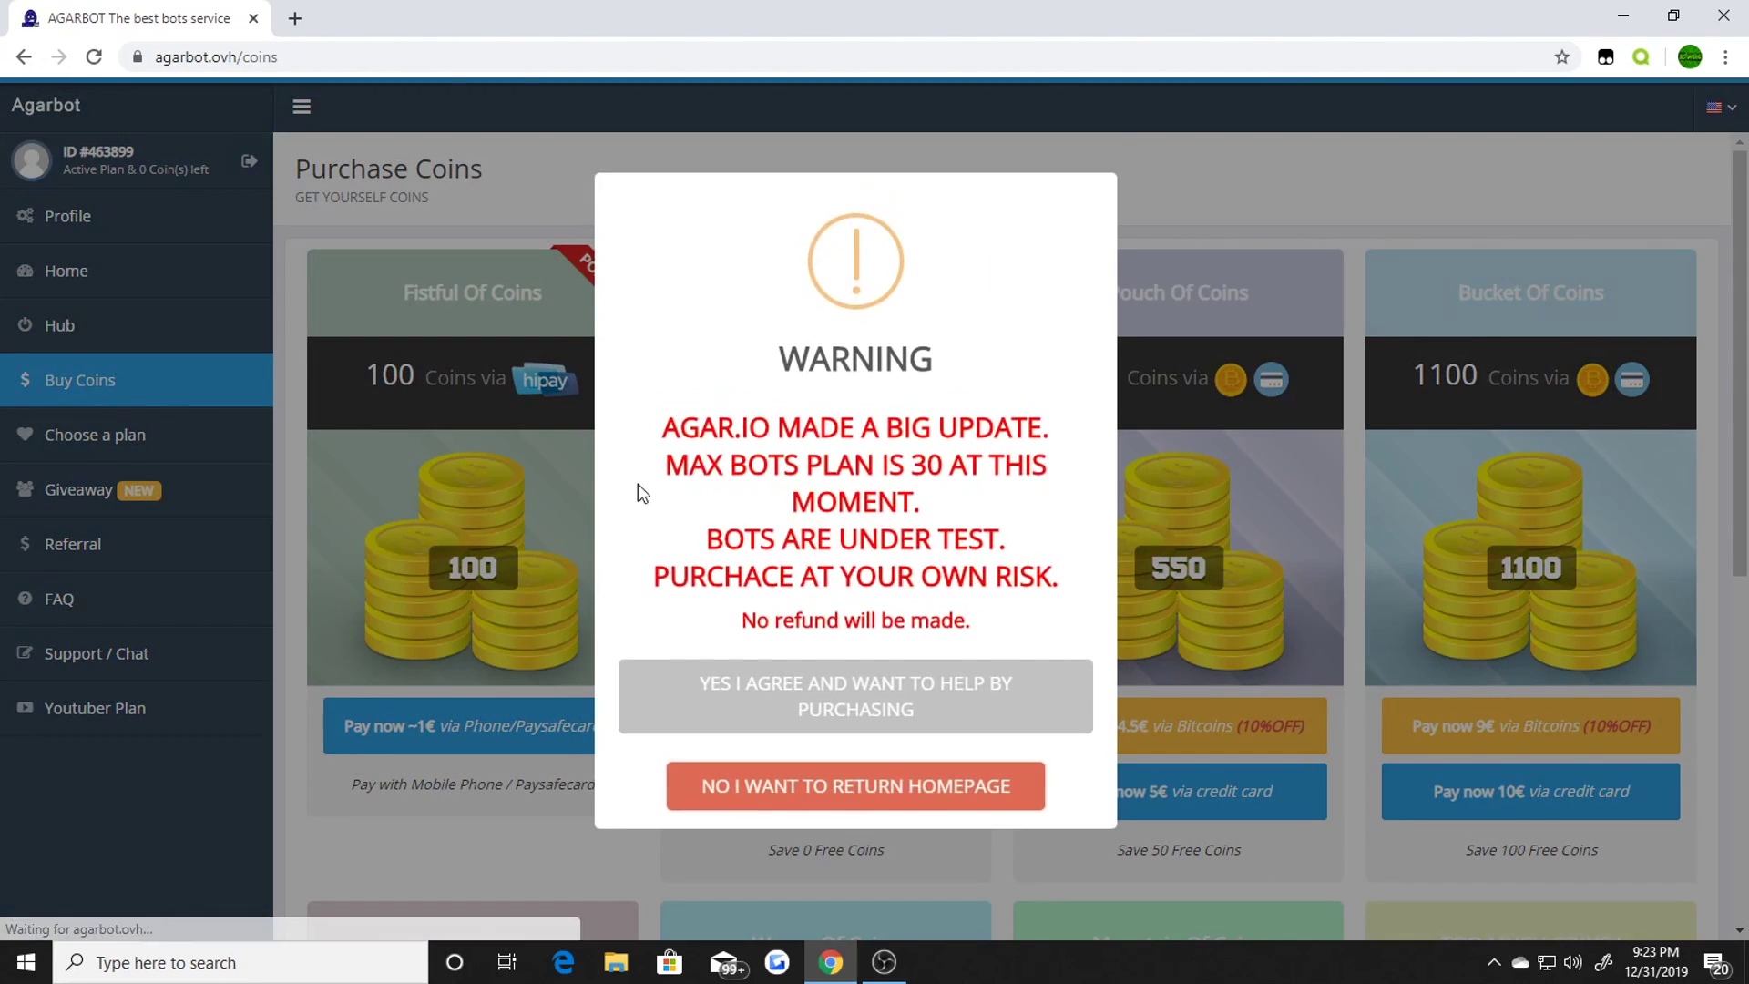
pyautogui.rightClick(862, 776)
pyautogui.click(807, 778)
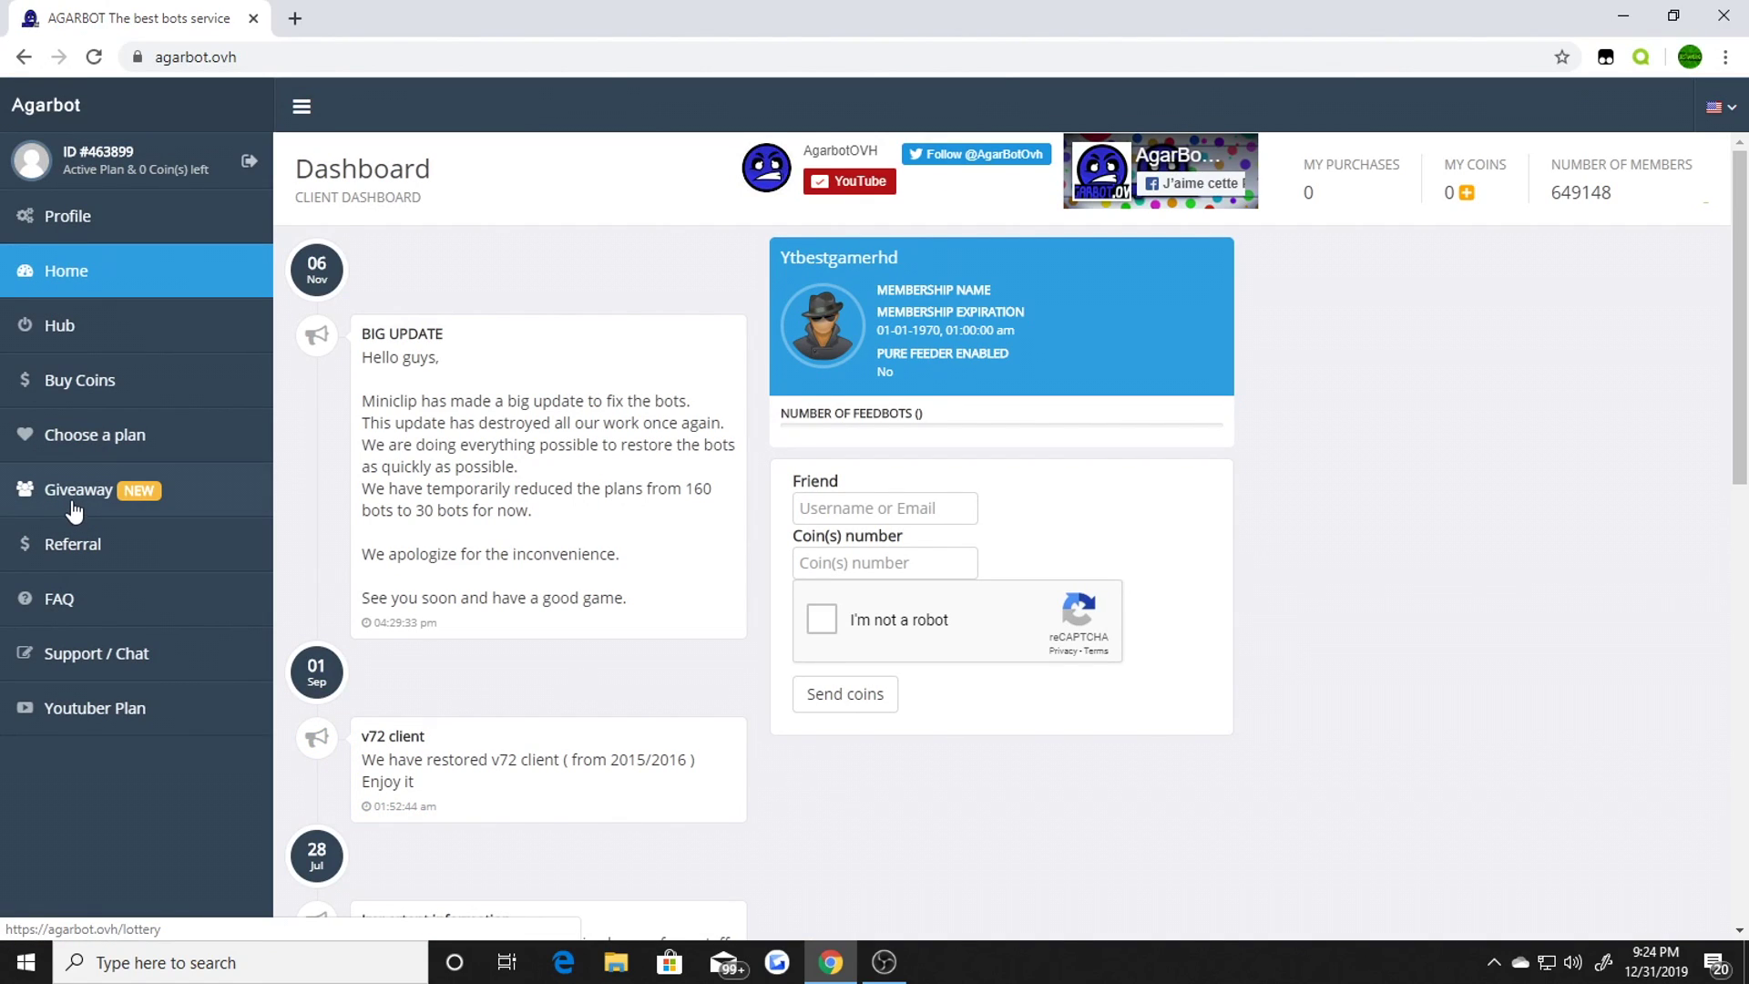
# - Look over the bot plans page, including the 45 bots plan and 132 mass value
pyautogui.click(162, 446)
pyautogui.scroll(-5, 207, 441)
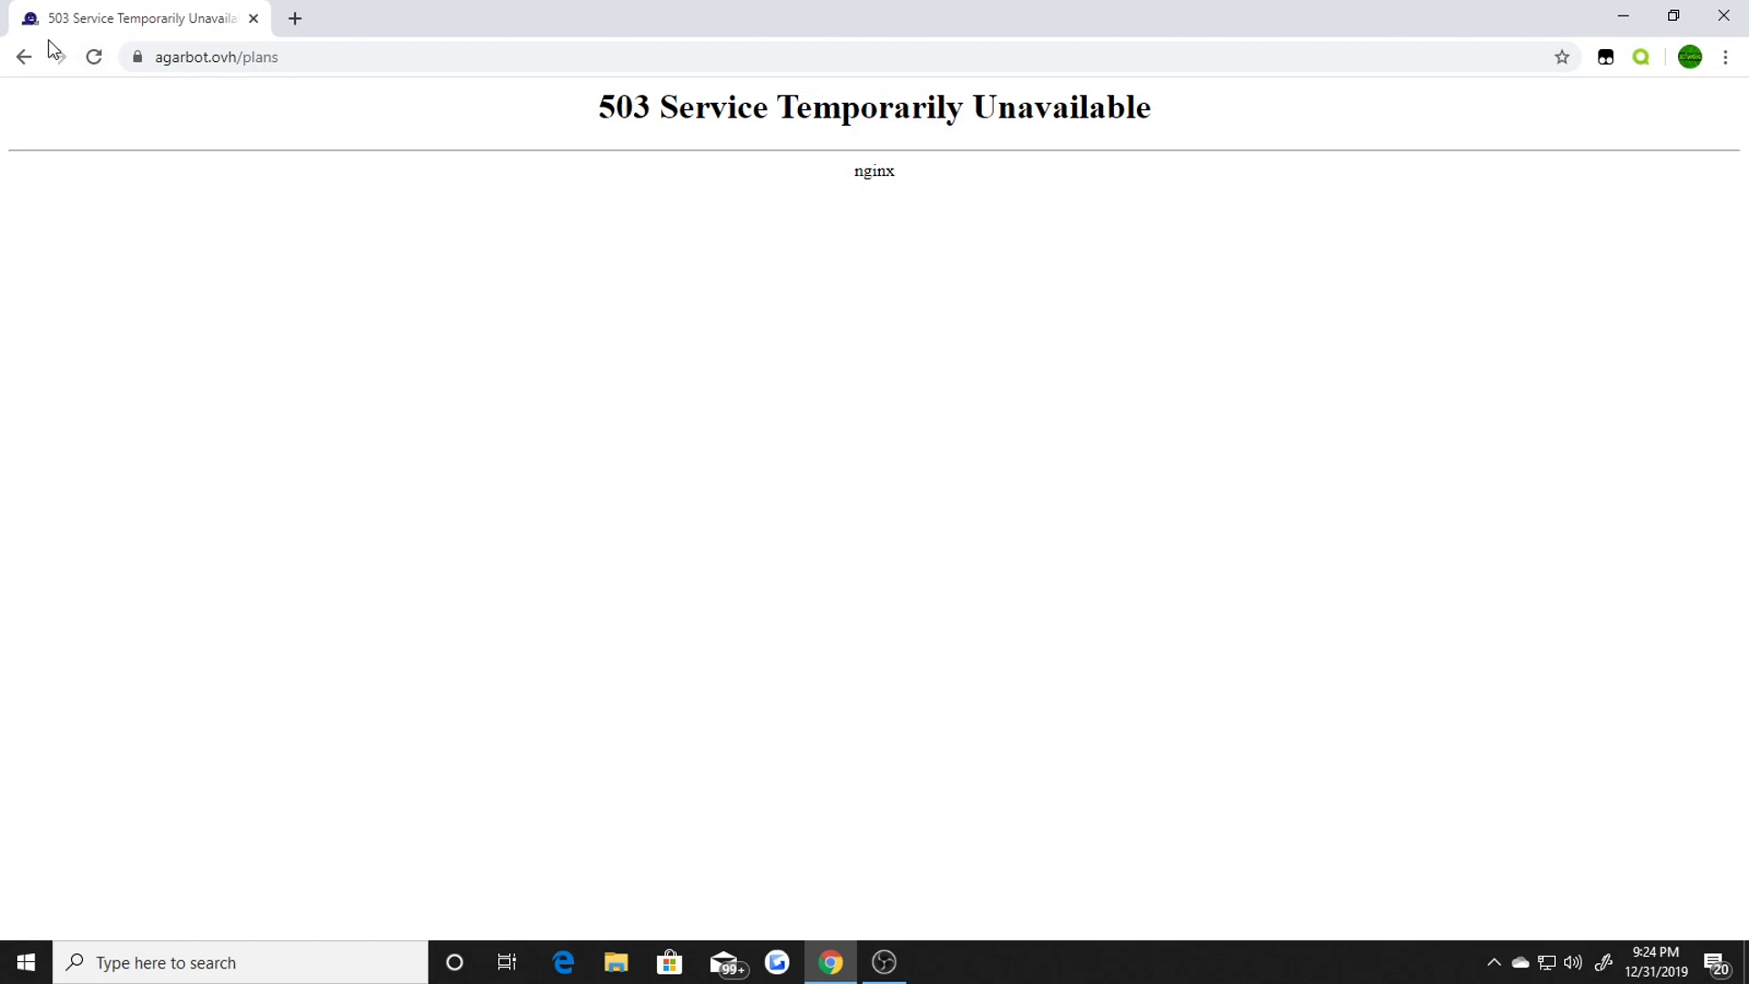
pyautogui.click(94, 62)
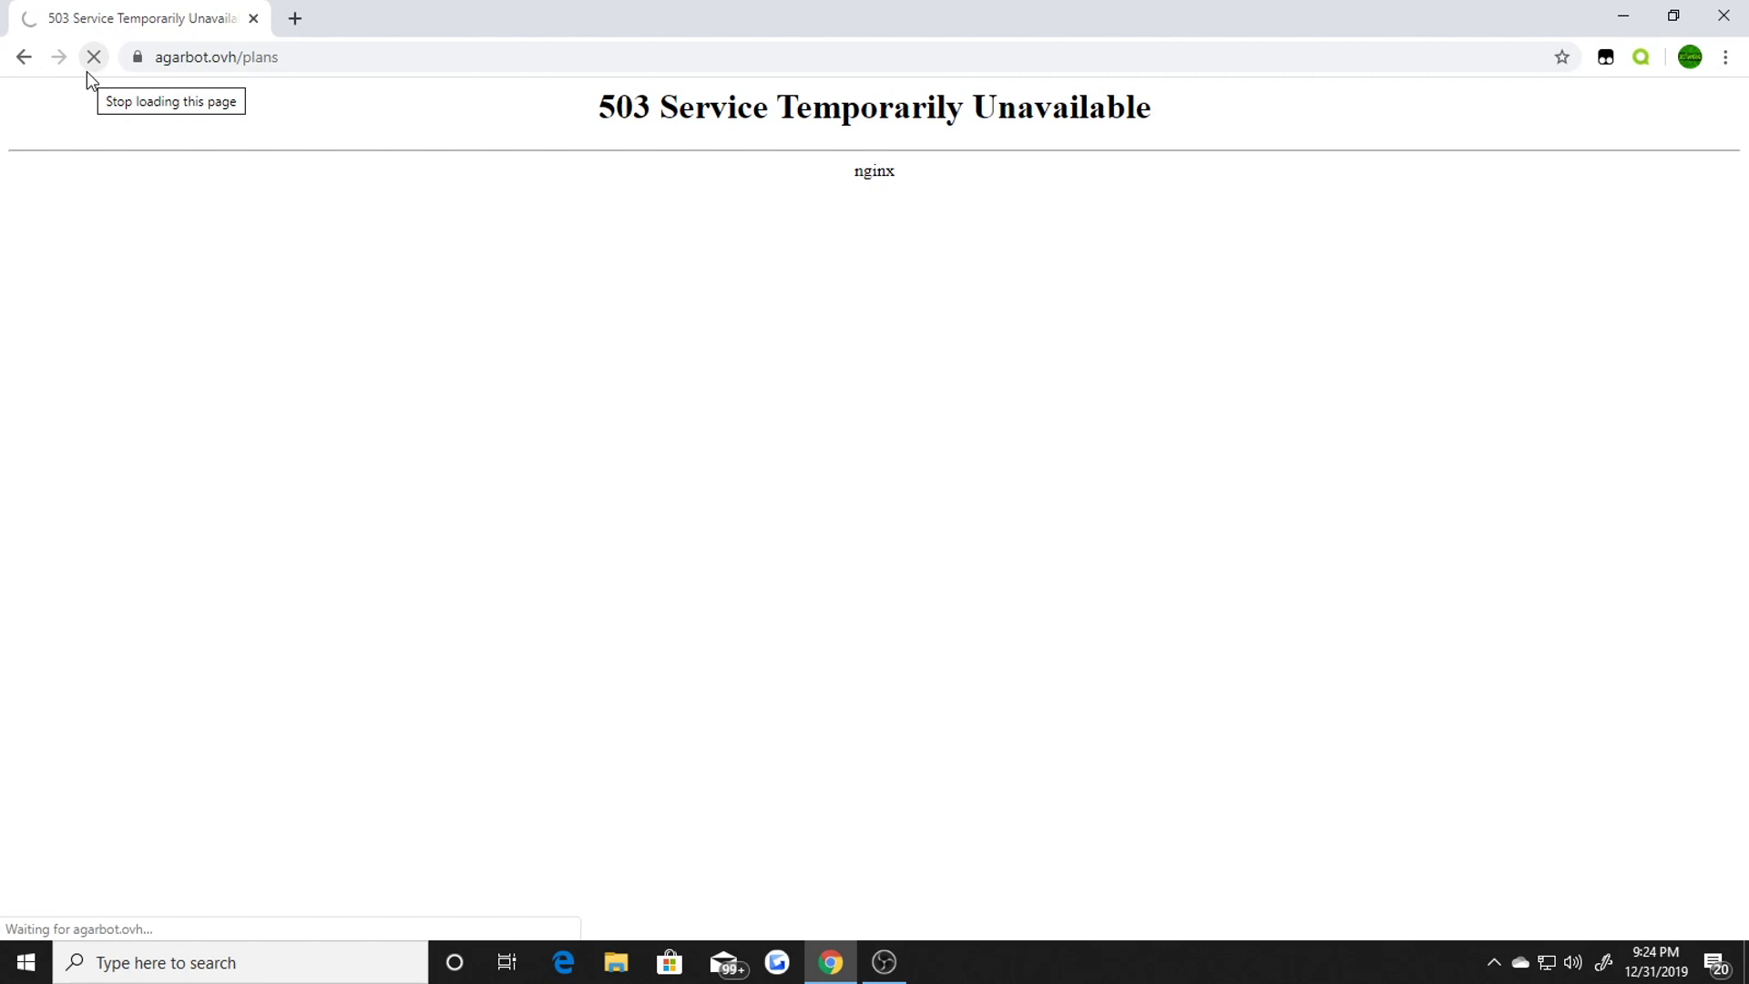
pyautogui.click(16, 64)
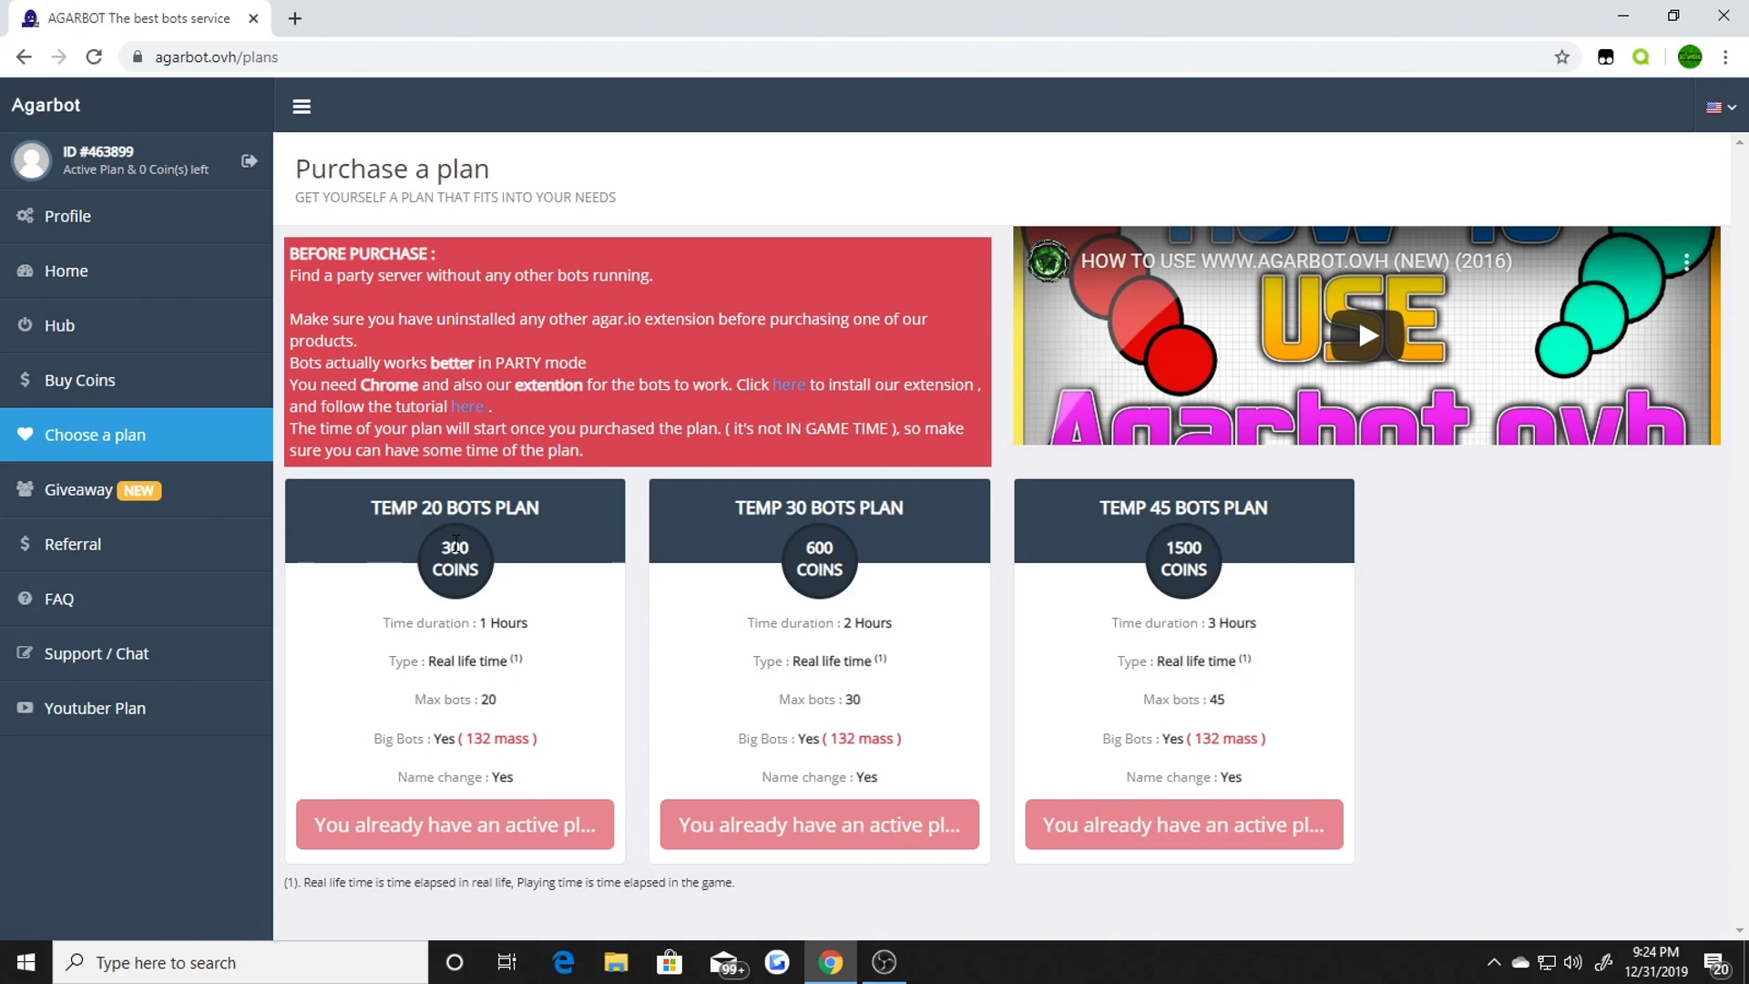
pyautogui.moveTo(1131, 506); pyautogui.dragTo(1295, 539)
pyautogui.moveTo(1211, 738); pyautogui.dragTo(1280, 738)
pyautogui.click(1279, 688)
# - Check My Status on the hub, showing 14 HOURS PLUS, and open a blank new tab
pyautogui.click(116, 344)
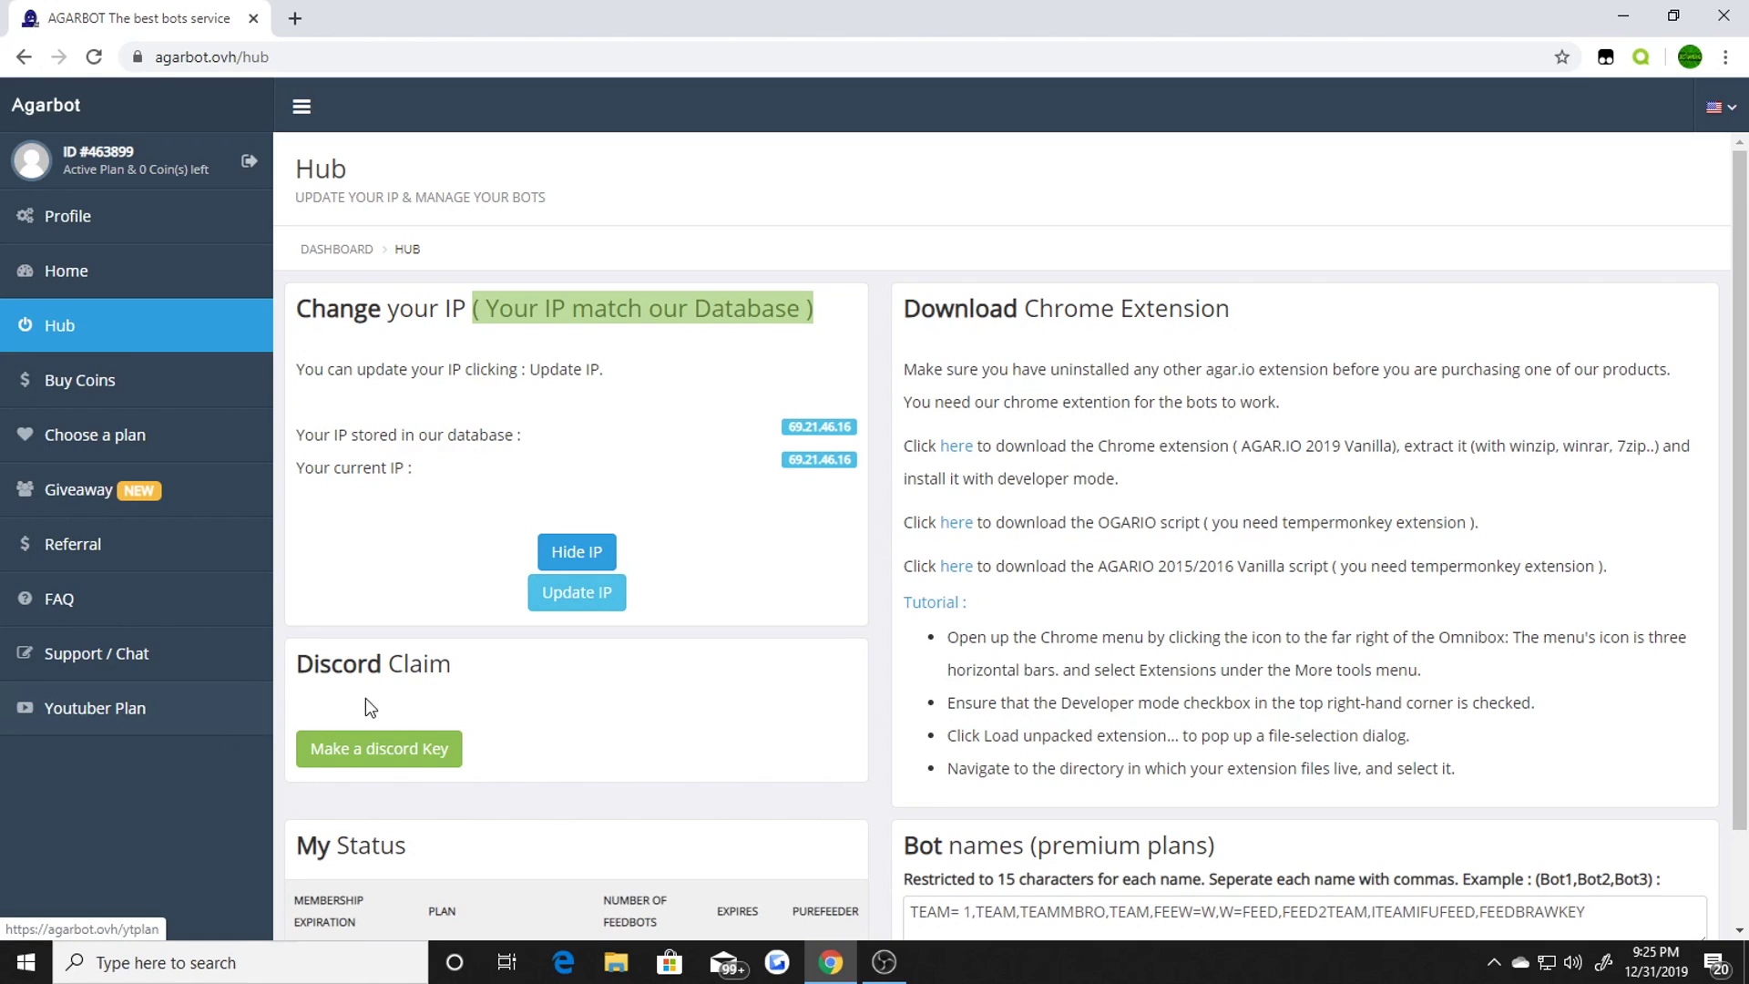
pyautogui.scroll(-1, 369, 707)
pyautogui.moveTo(840, 867); pyautogui.dragTo(665, 844)
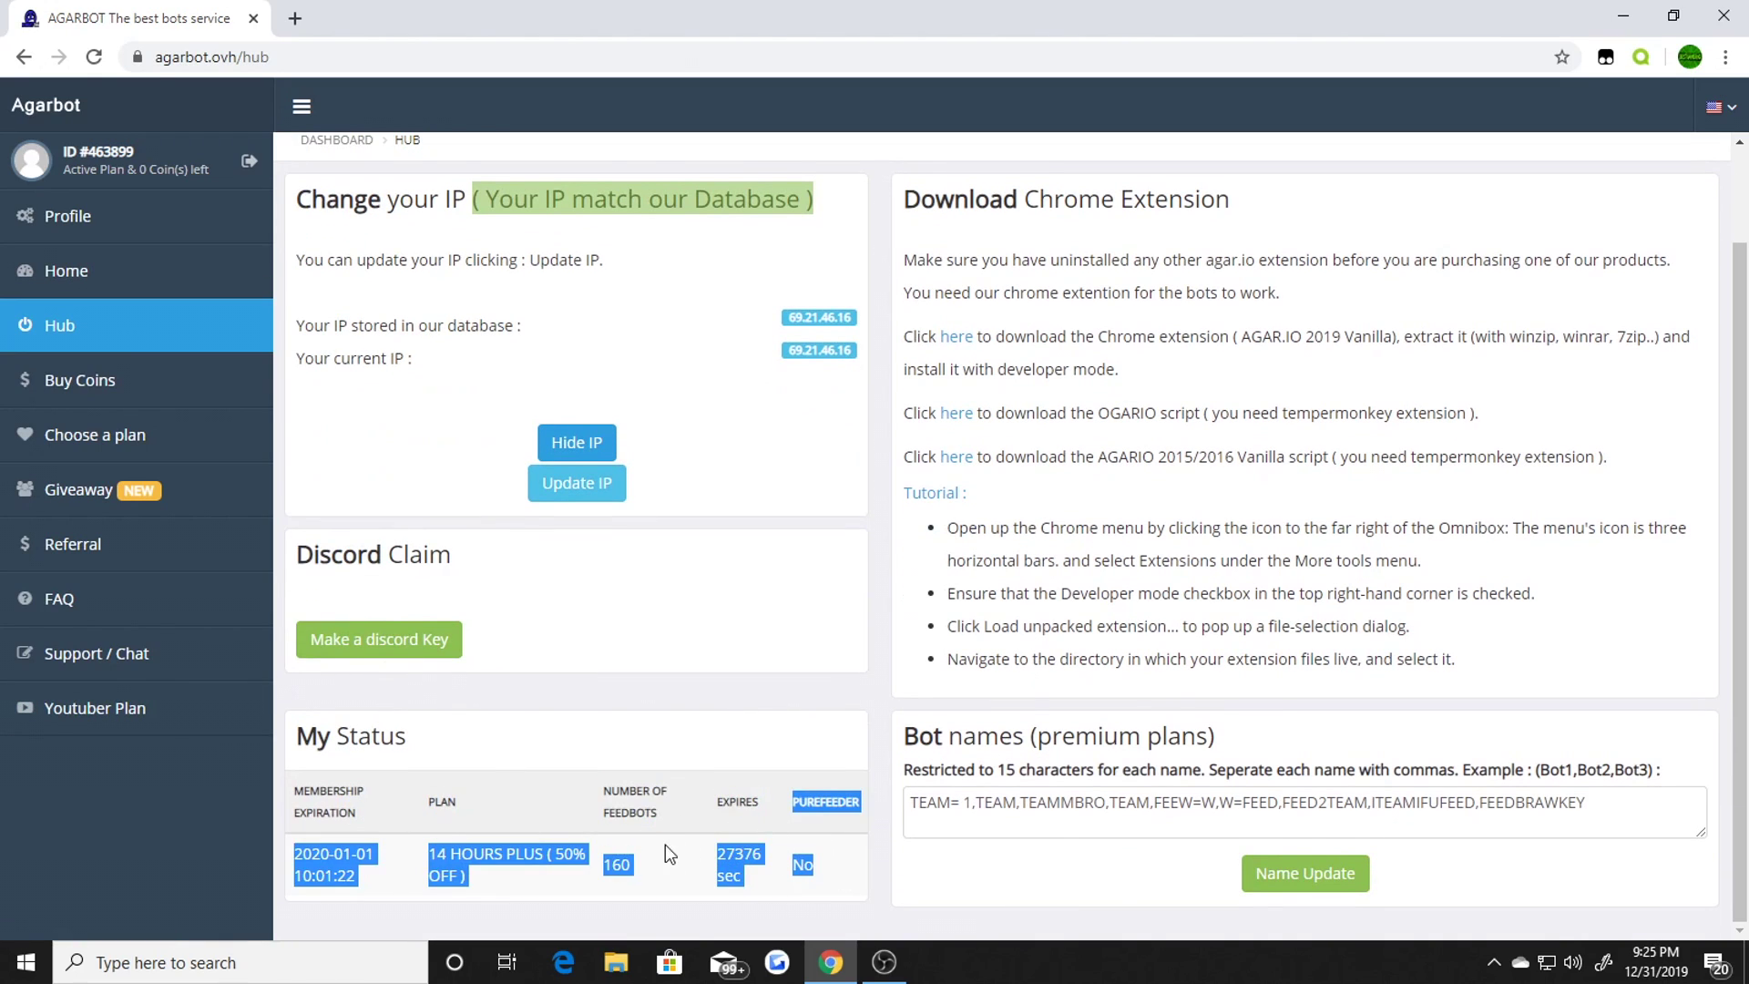
pyautogui.click(619, 863)
pyautogui.click(640, 862)
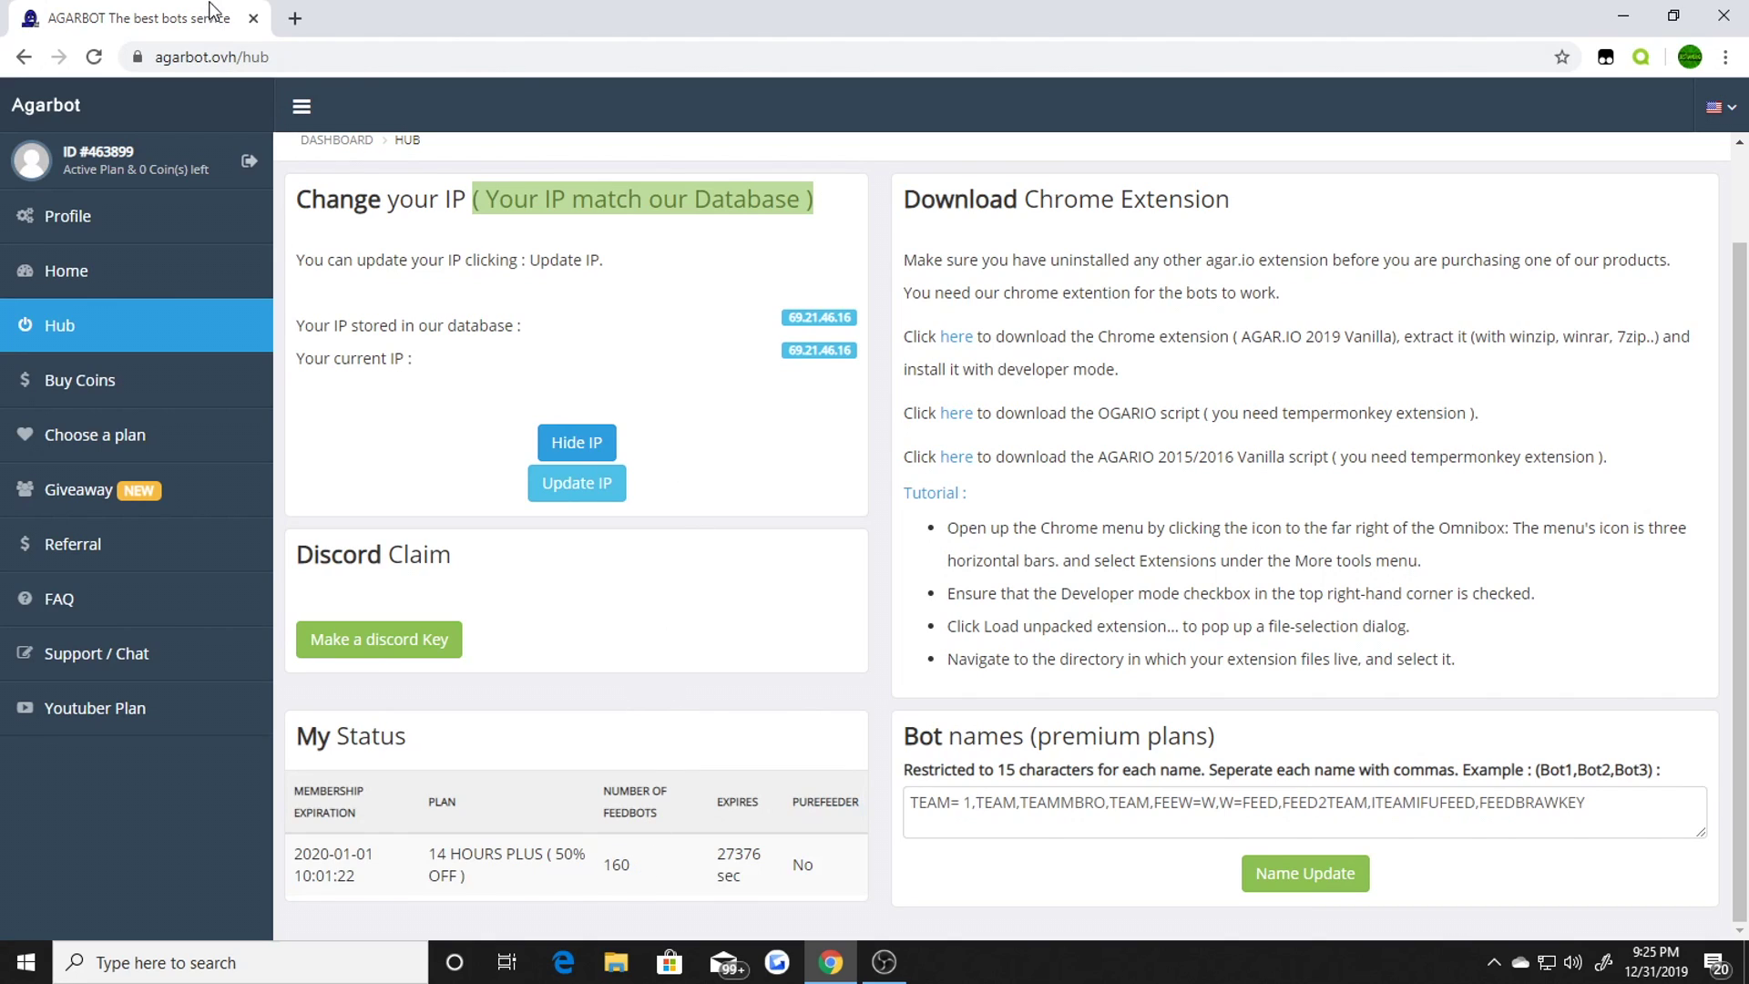
pyautogui.click(294, 17)
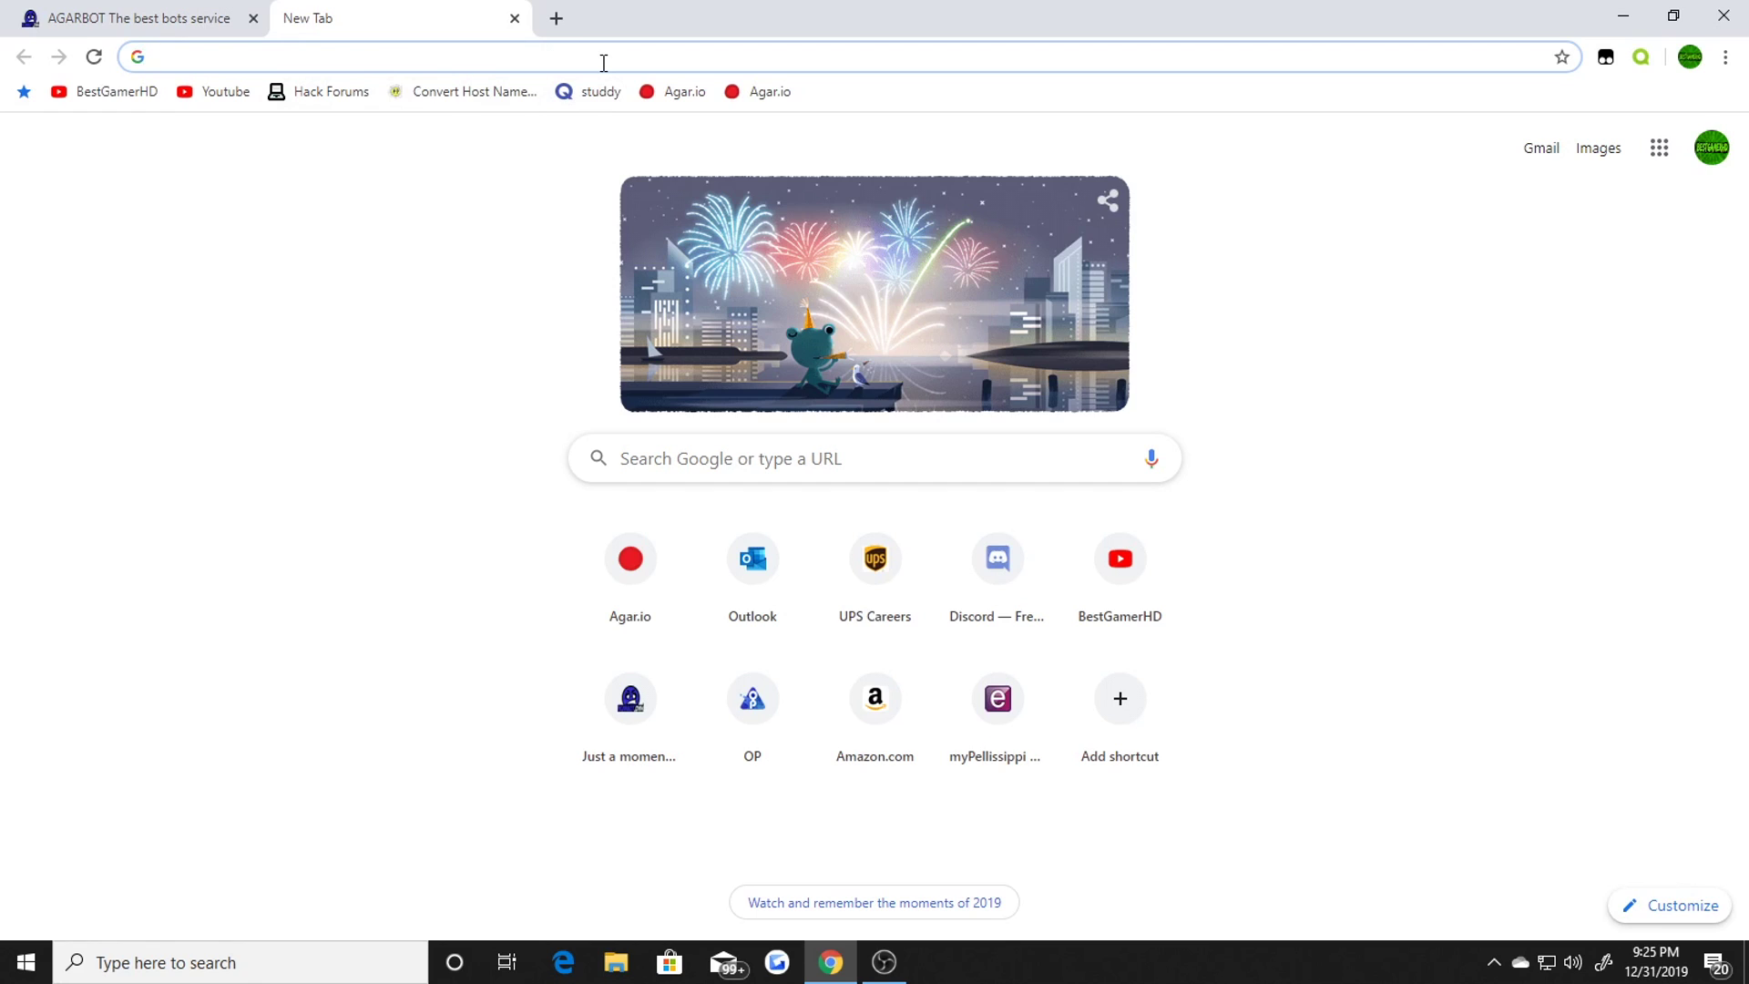
# - Load agar.io in the new tab and check the enabled Tampermonkey userscripts
pyautogui.write('a')
pyautogui.press('Return')
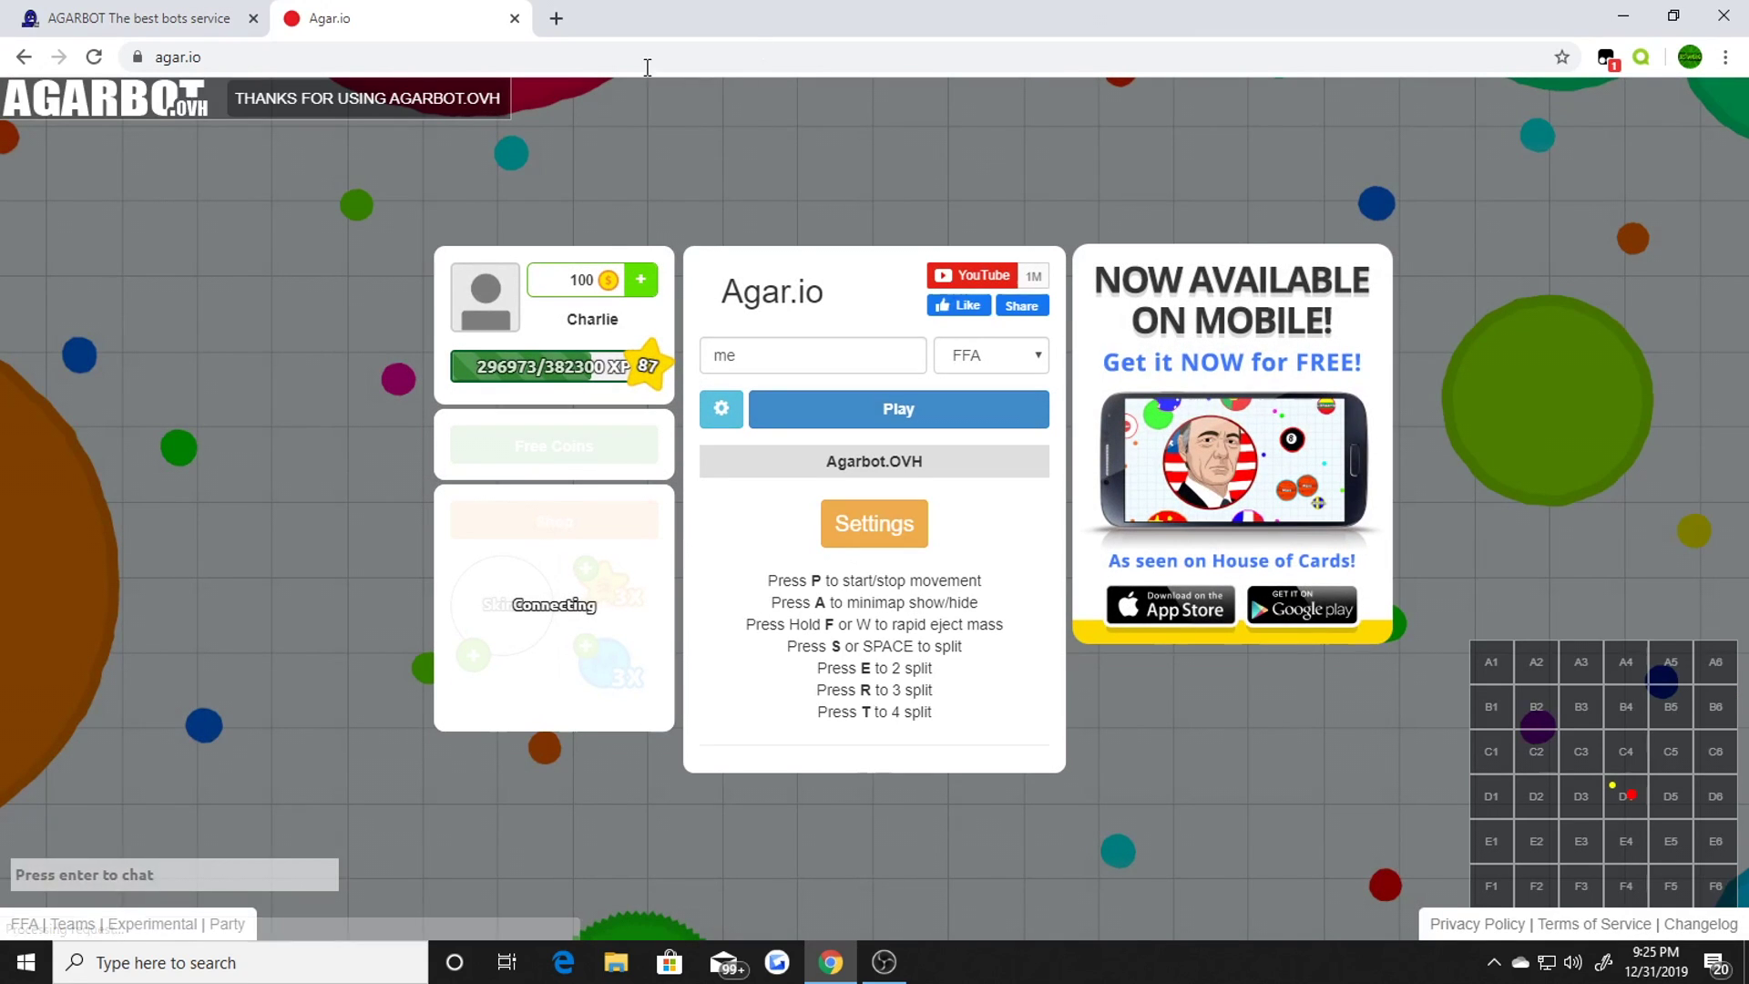
pyautogui.click(1606, 57)
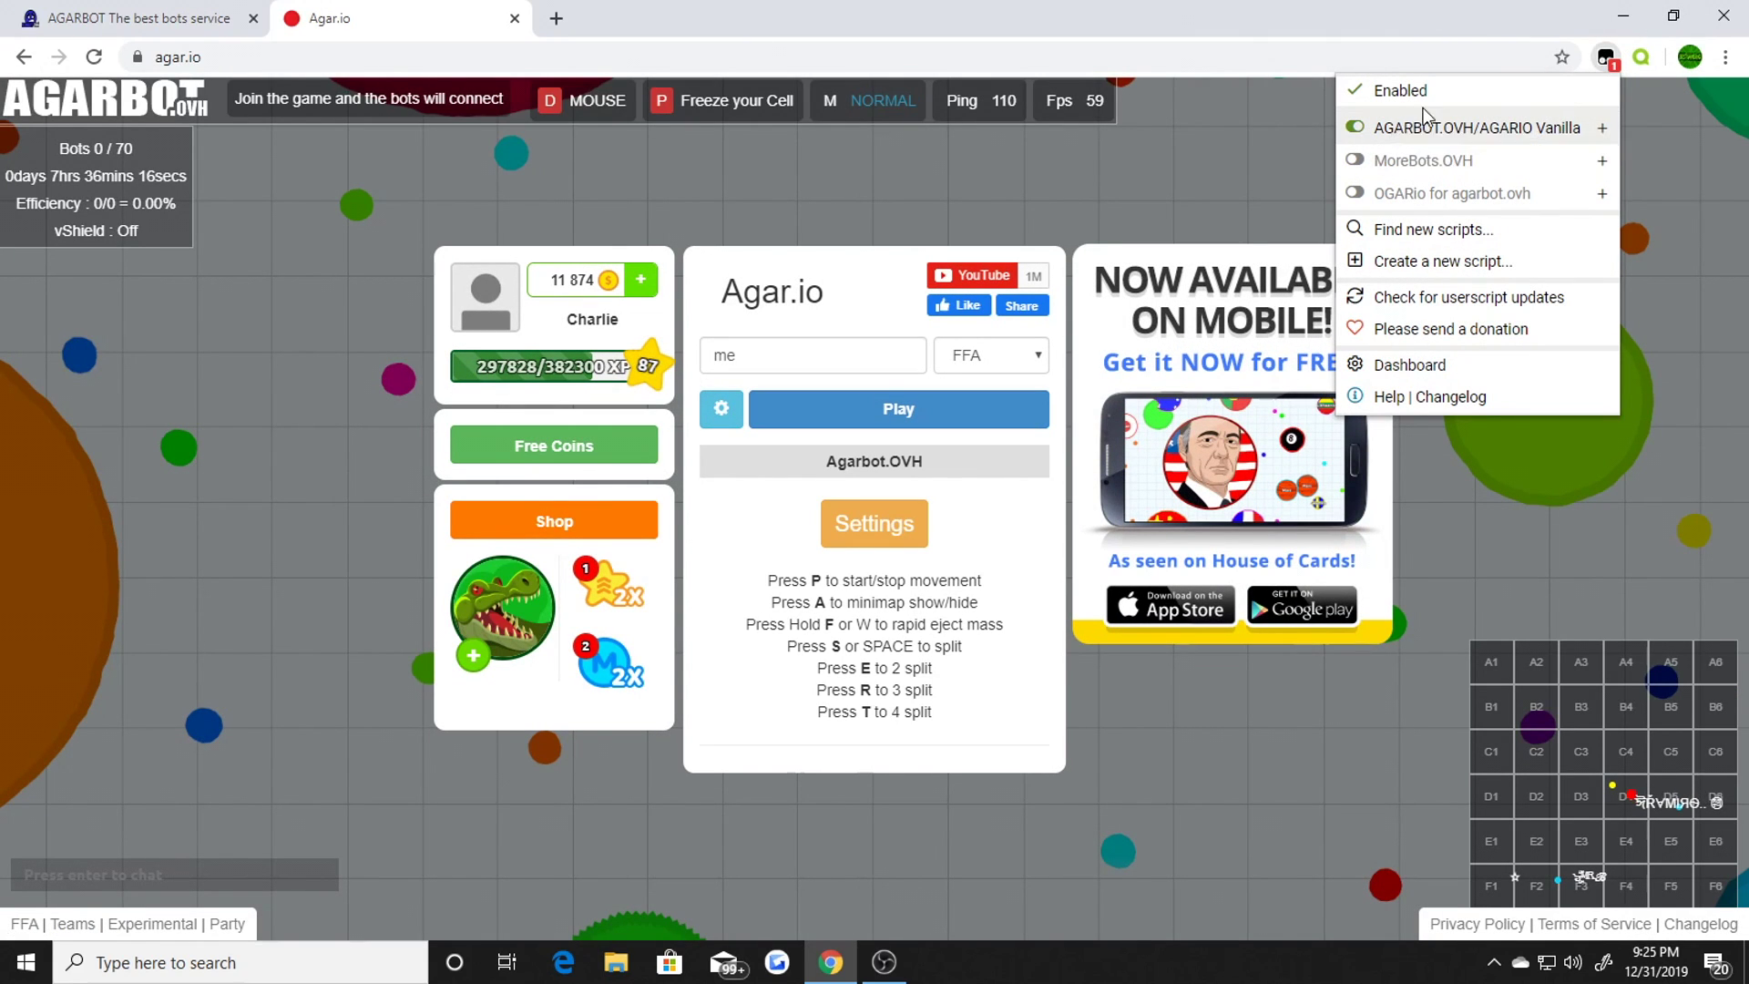
pyautogui.click(510, 56)
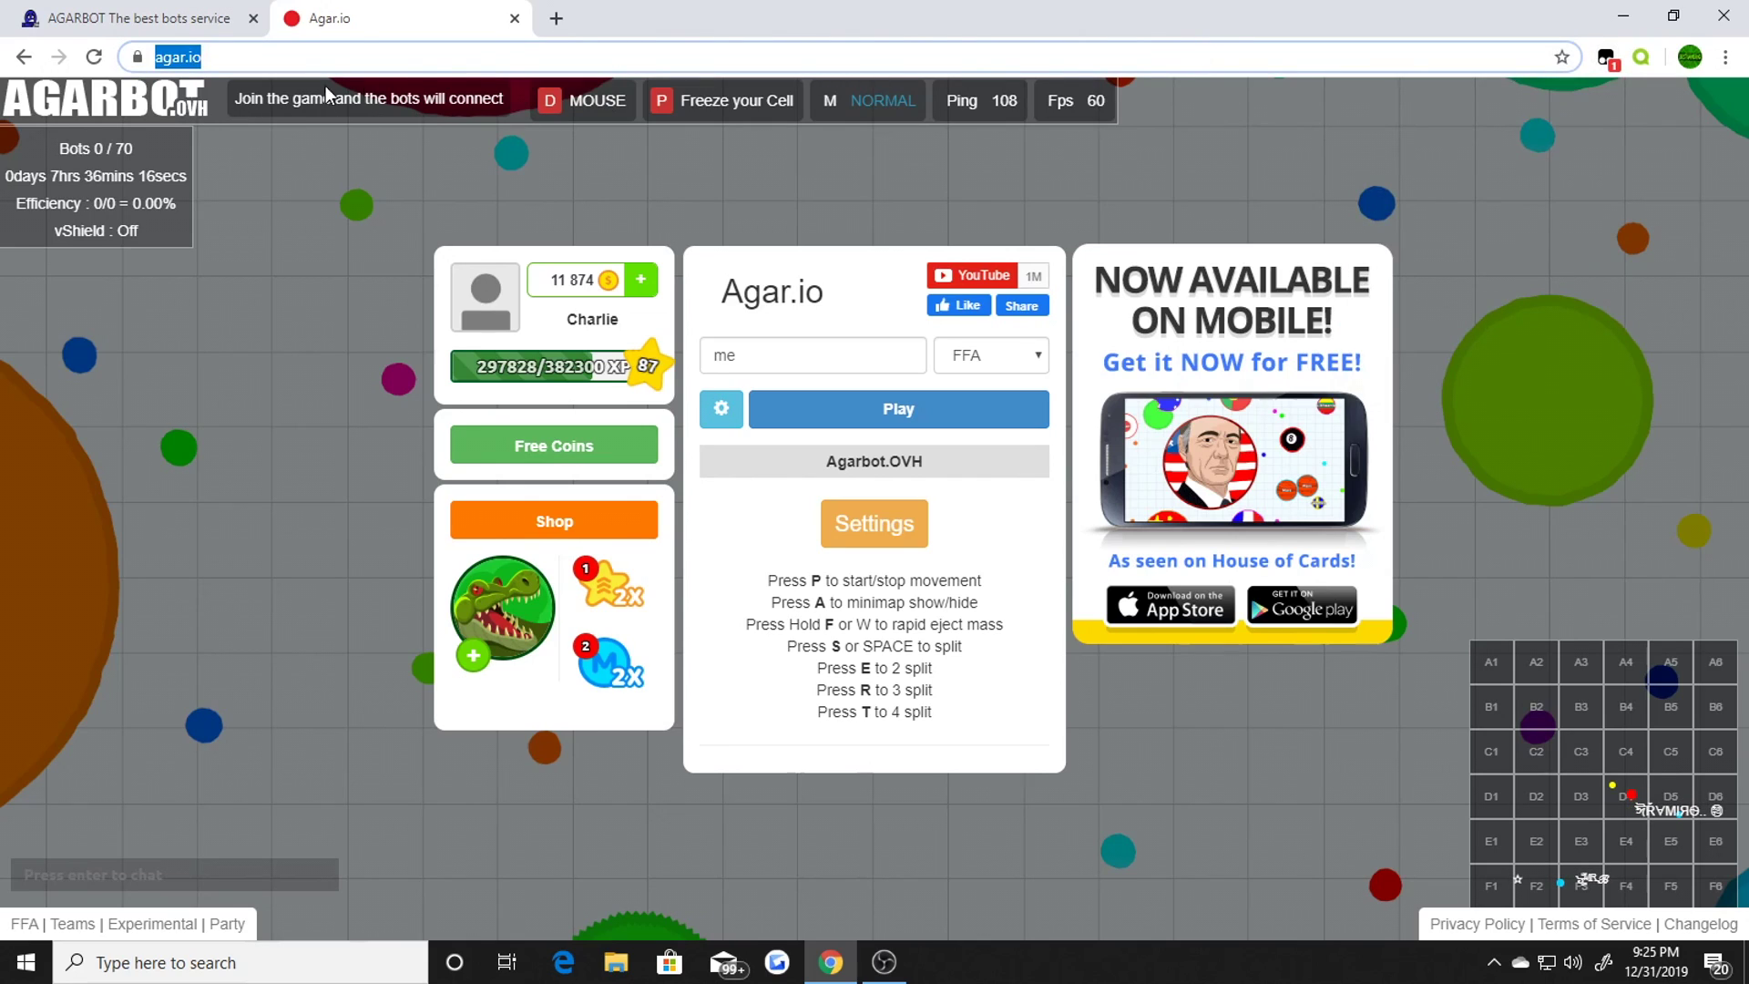
# - Set the server region to China and create a Party-mode game
pyautogui.click(991, 355)
pyautogui.click(1000, 432)
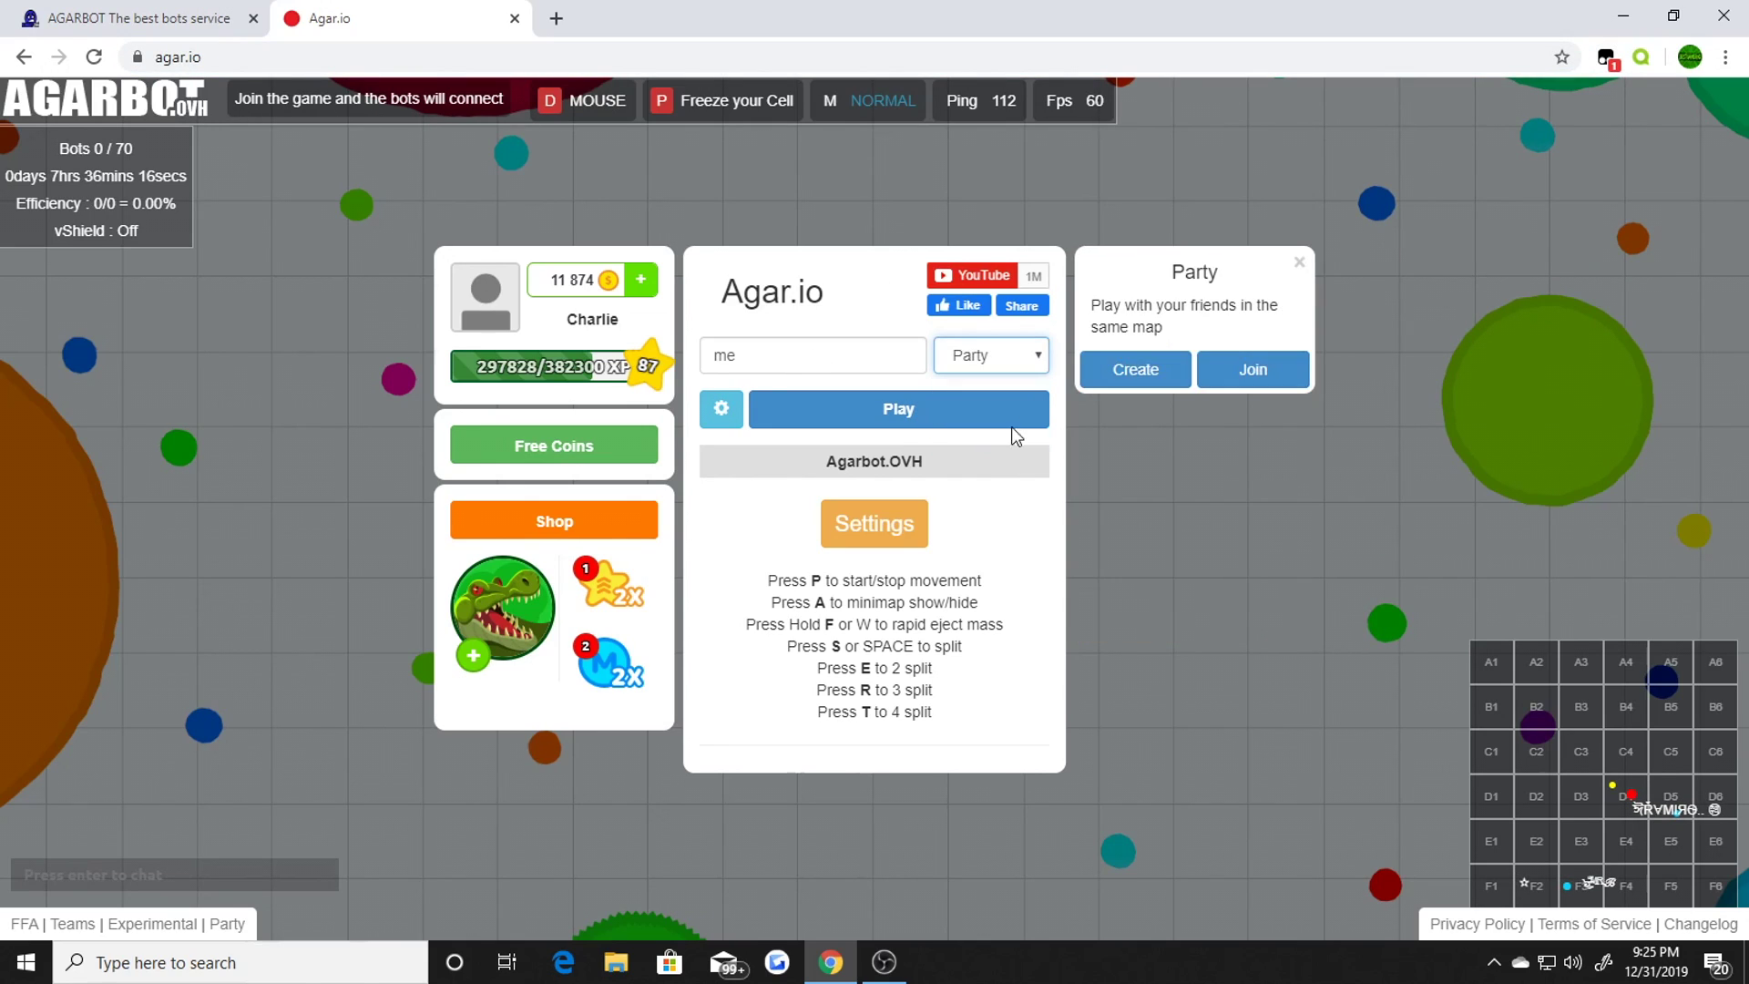
pyautogui.click(1132, 371)
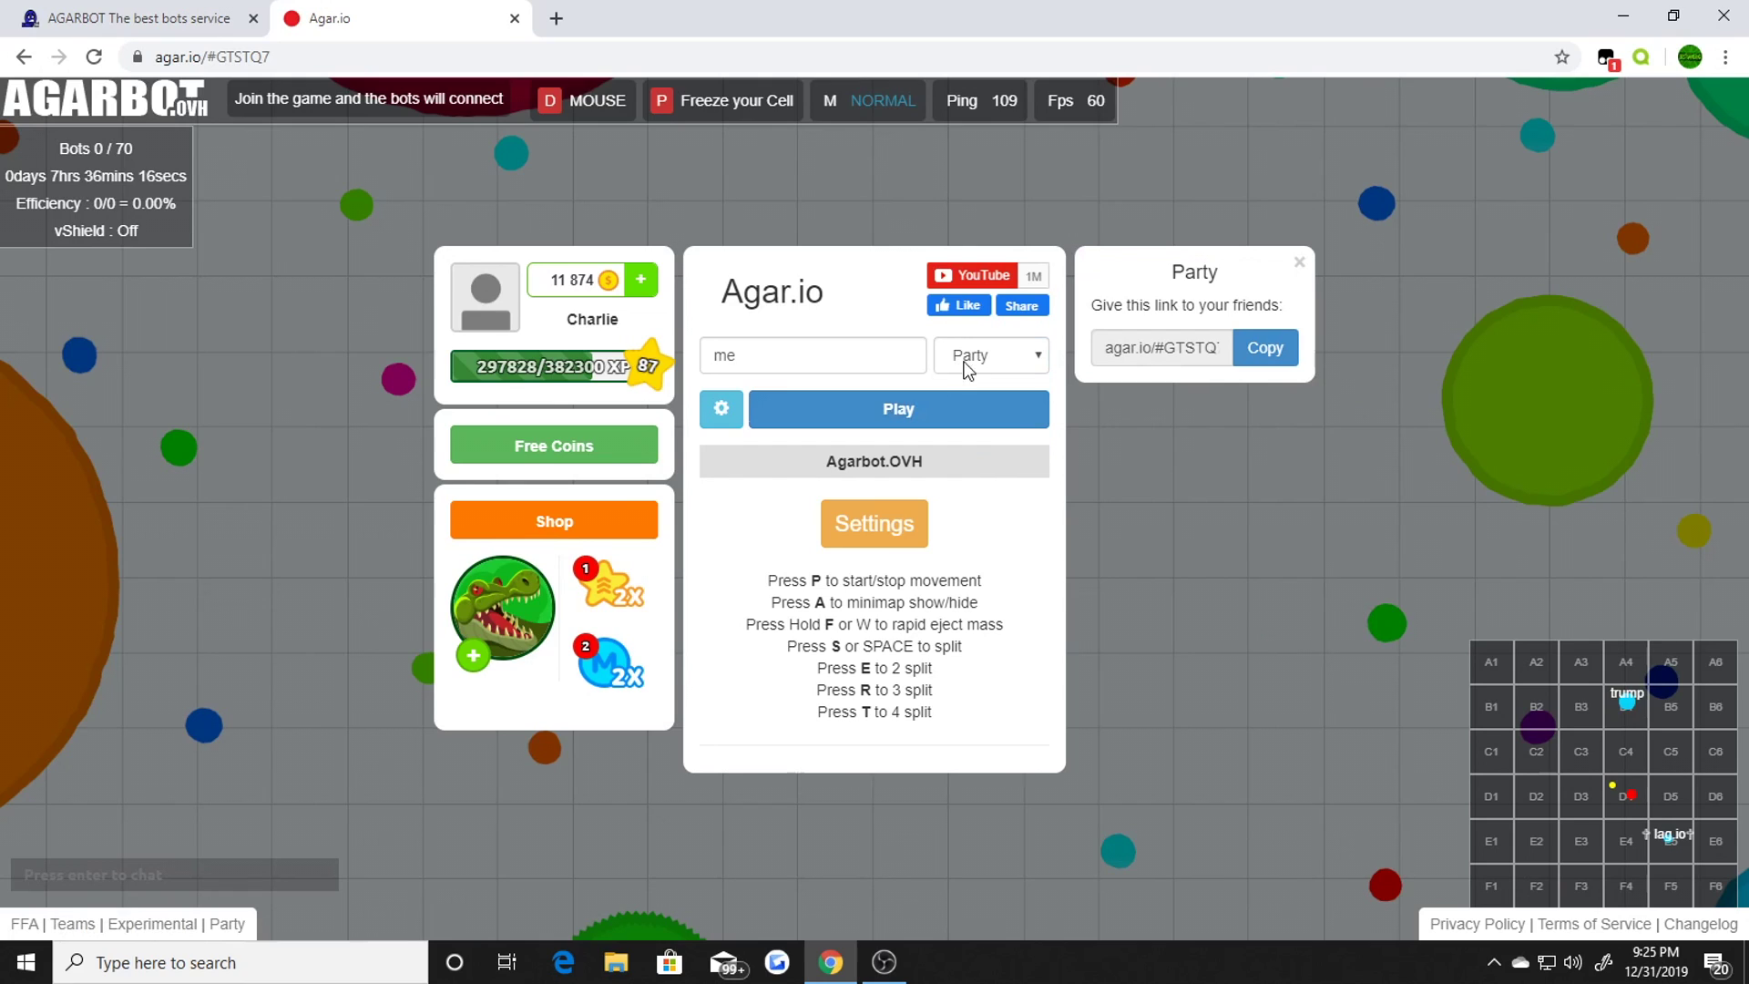
pyautogui.click(720, 408)
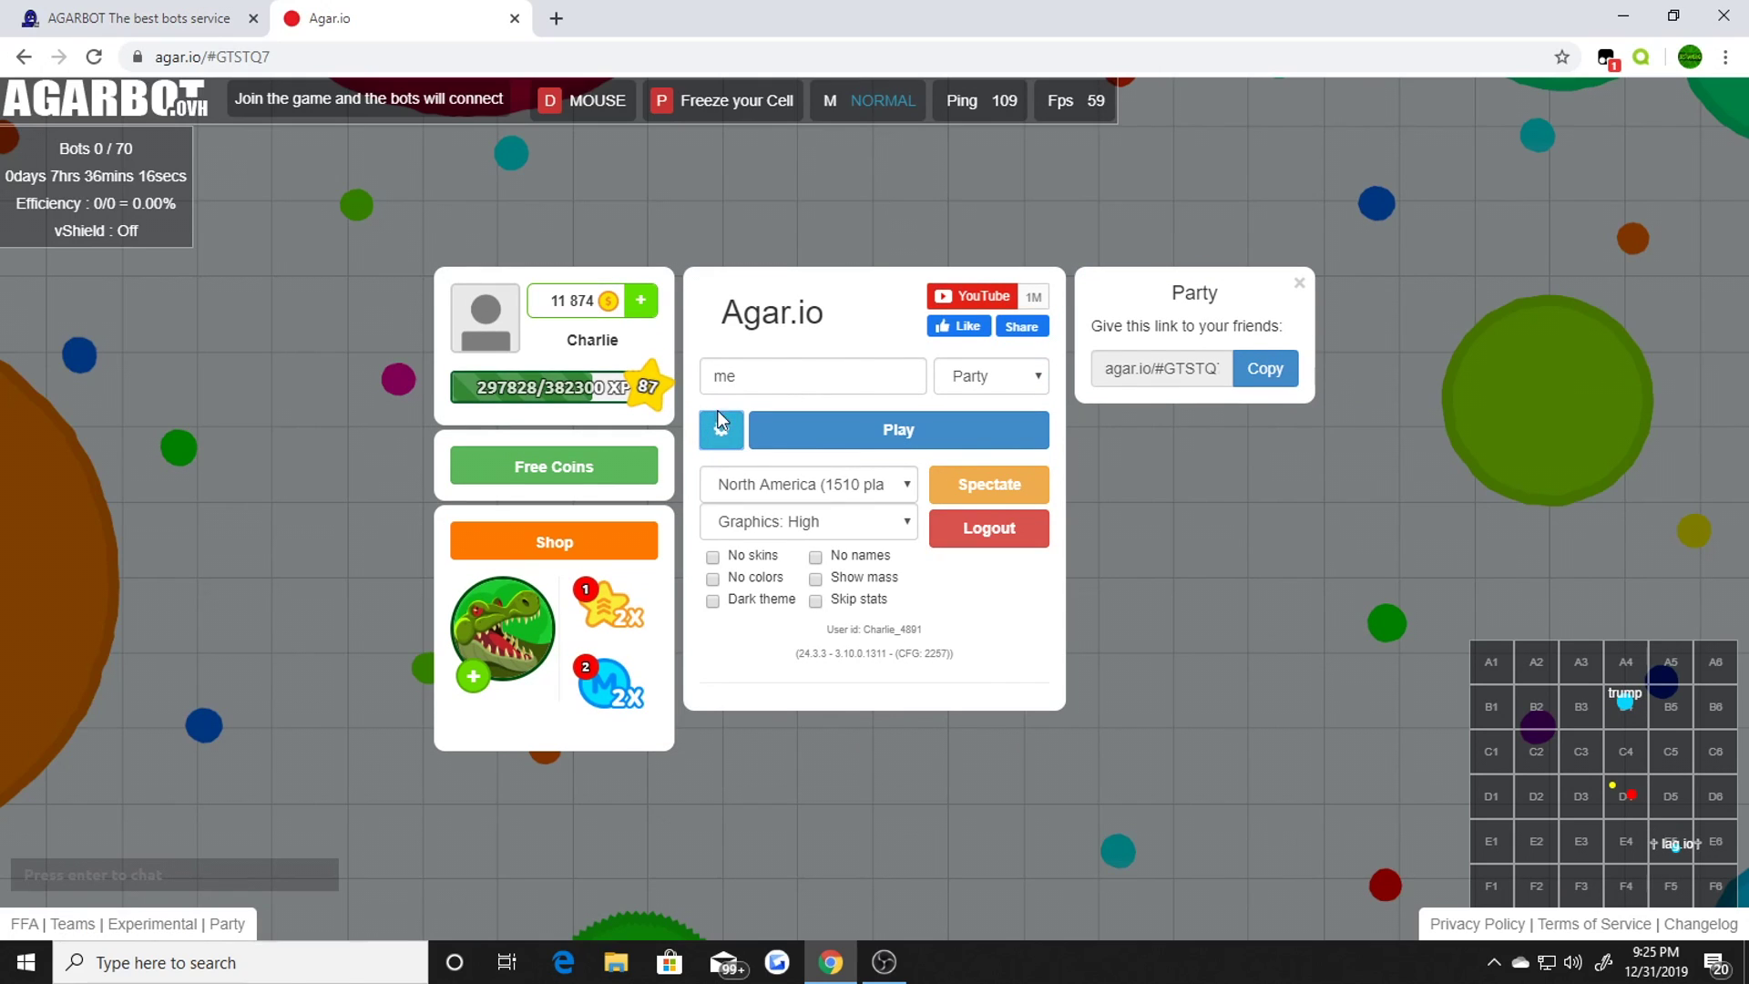
pyautogui.click(810, 490)
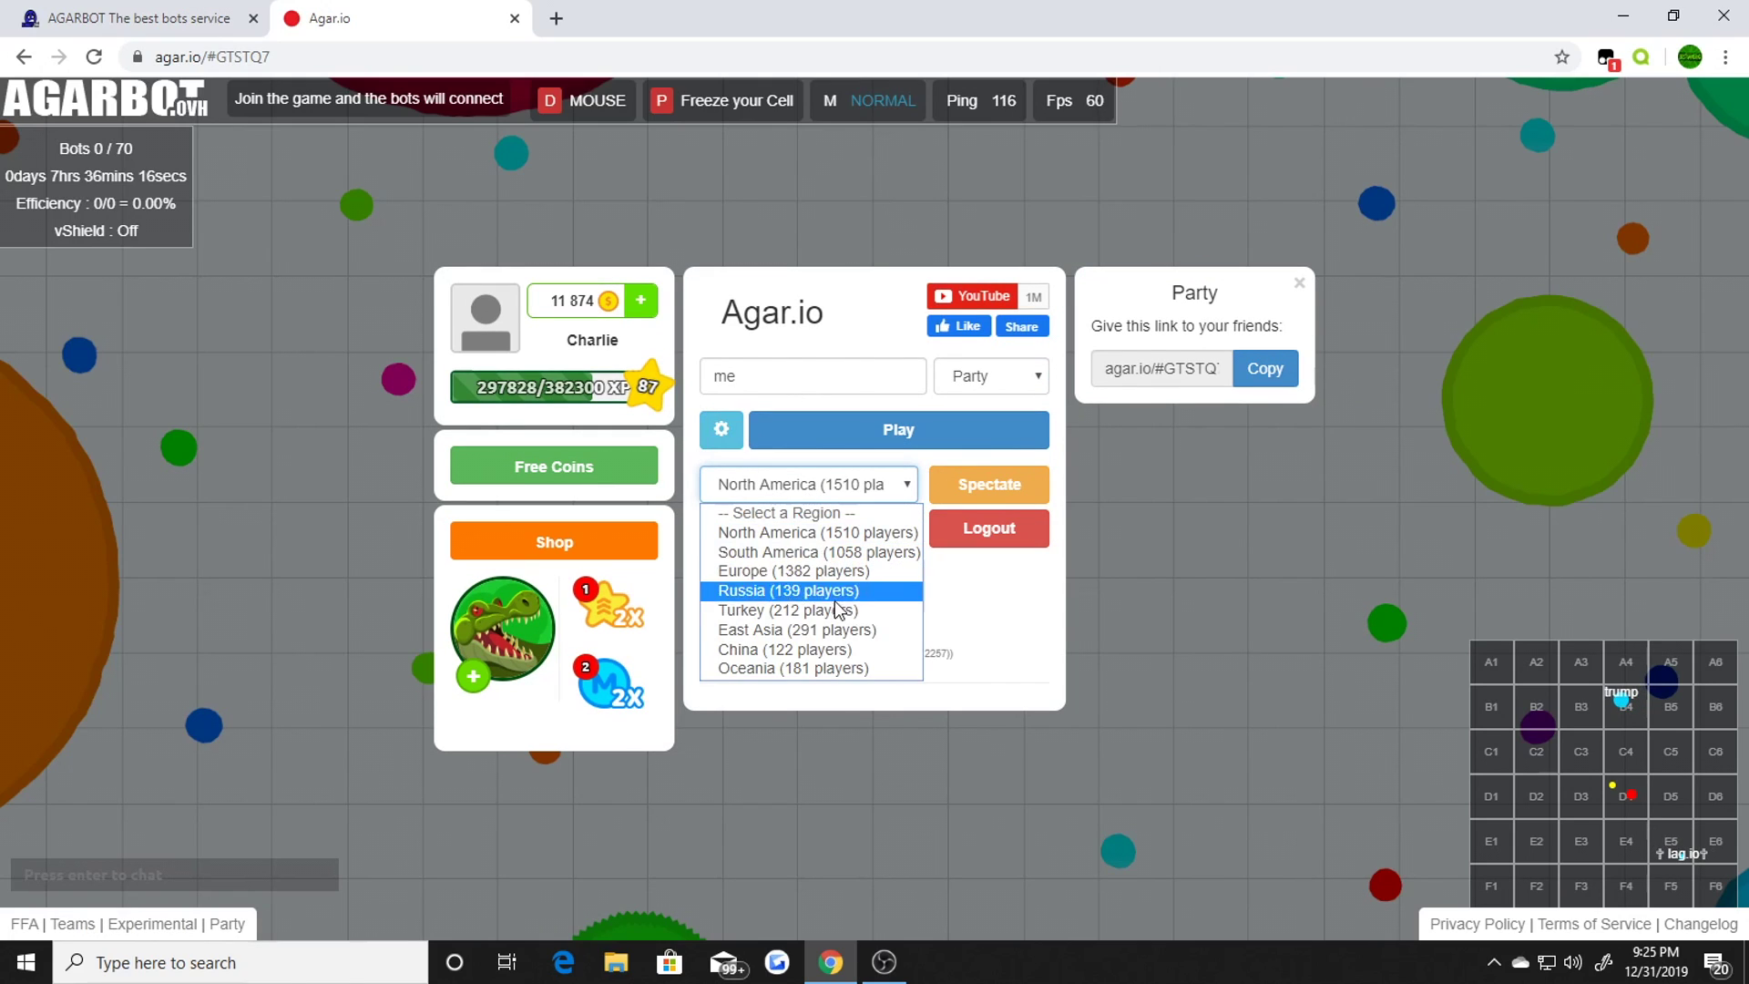
pyautogui.click(831, 649)
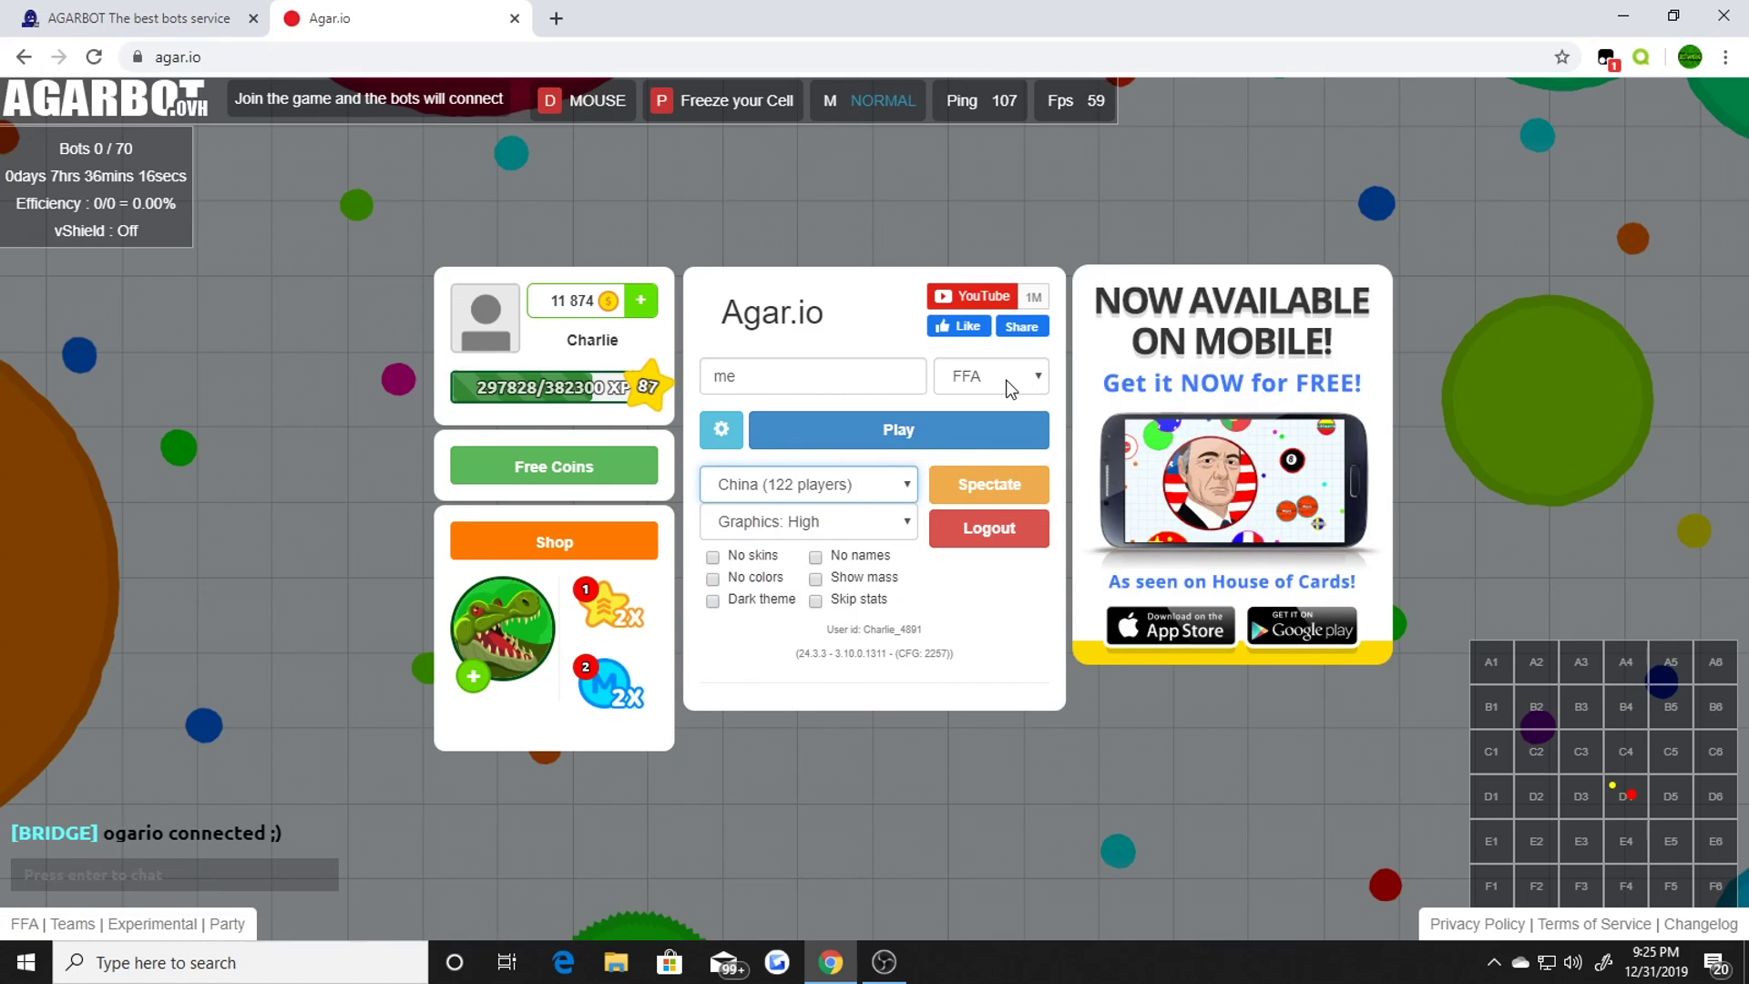
pyautogui.click(1006, 377)
pyautogui.click(992, 466)
pyautogui.click(1100, 400)
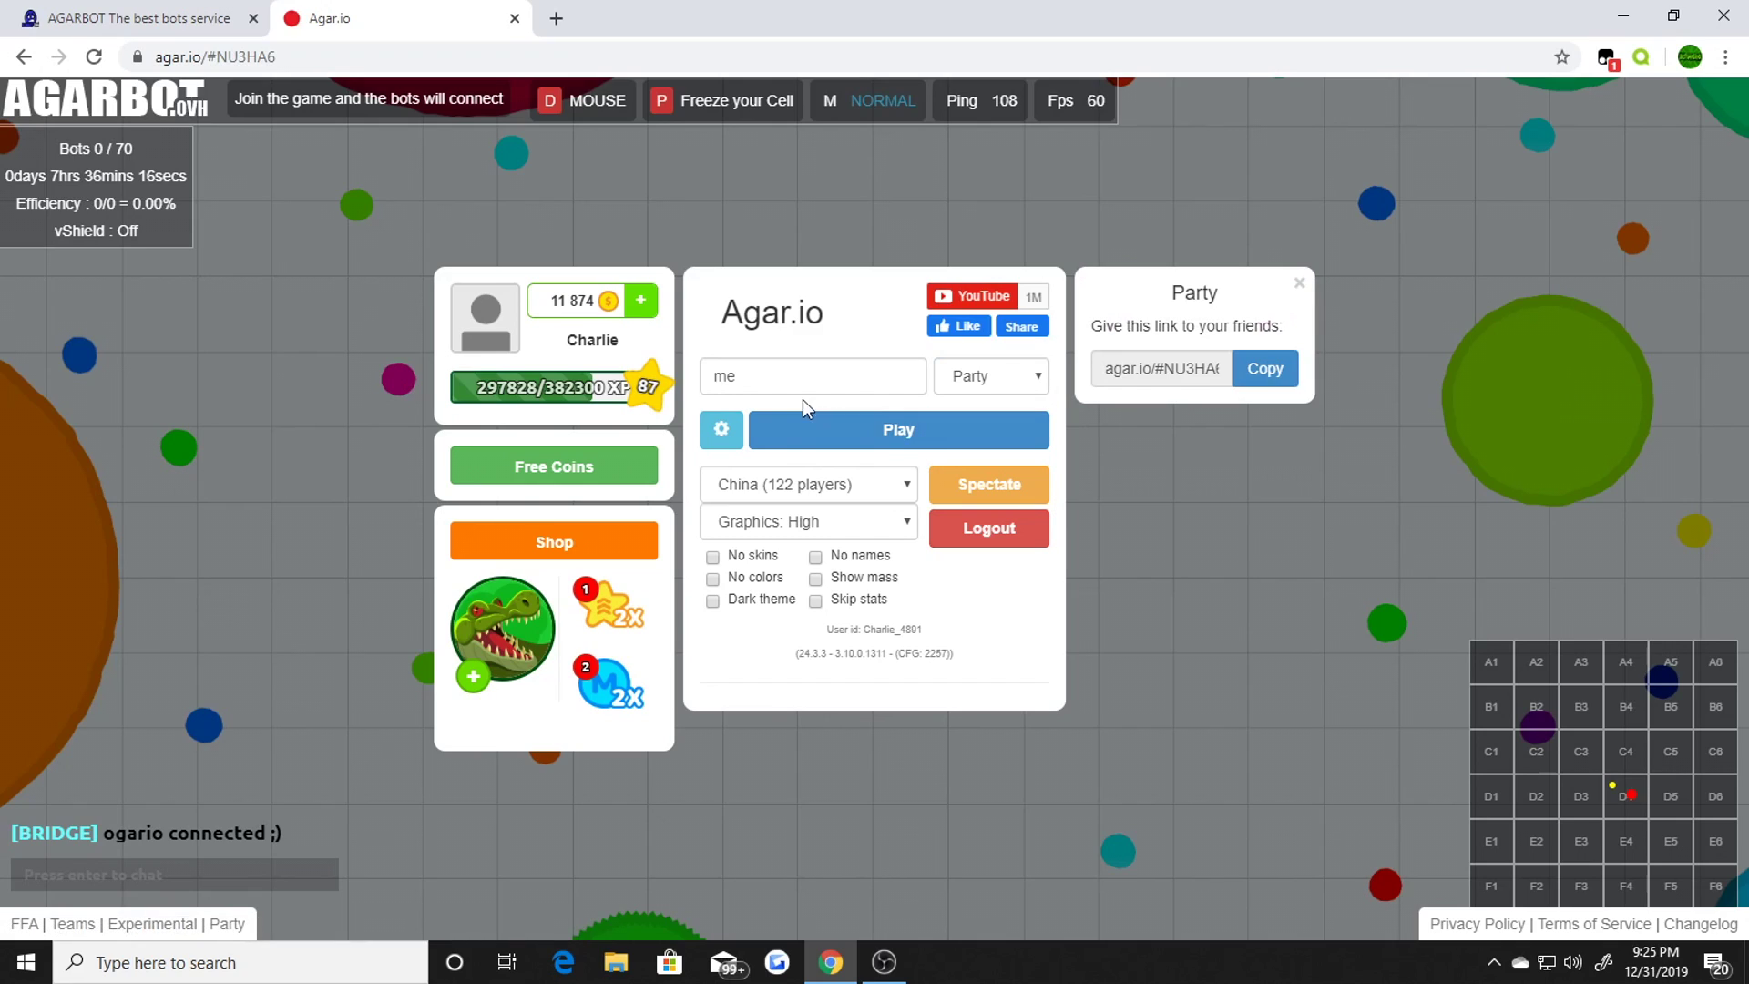
# - Play as '2020 Agario BOT' and press M to put the bots in FEEDER mode
pyautogui.write('2020 A')
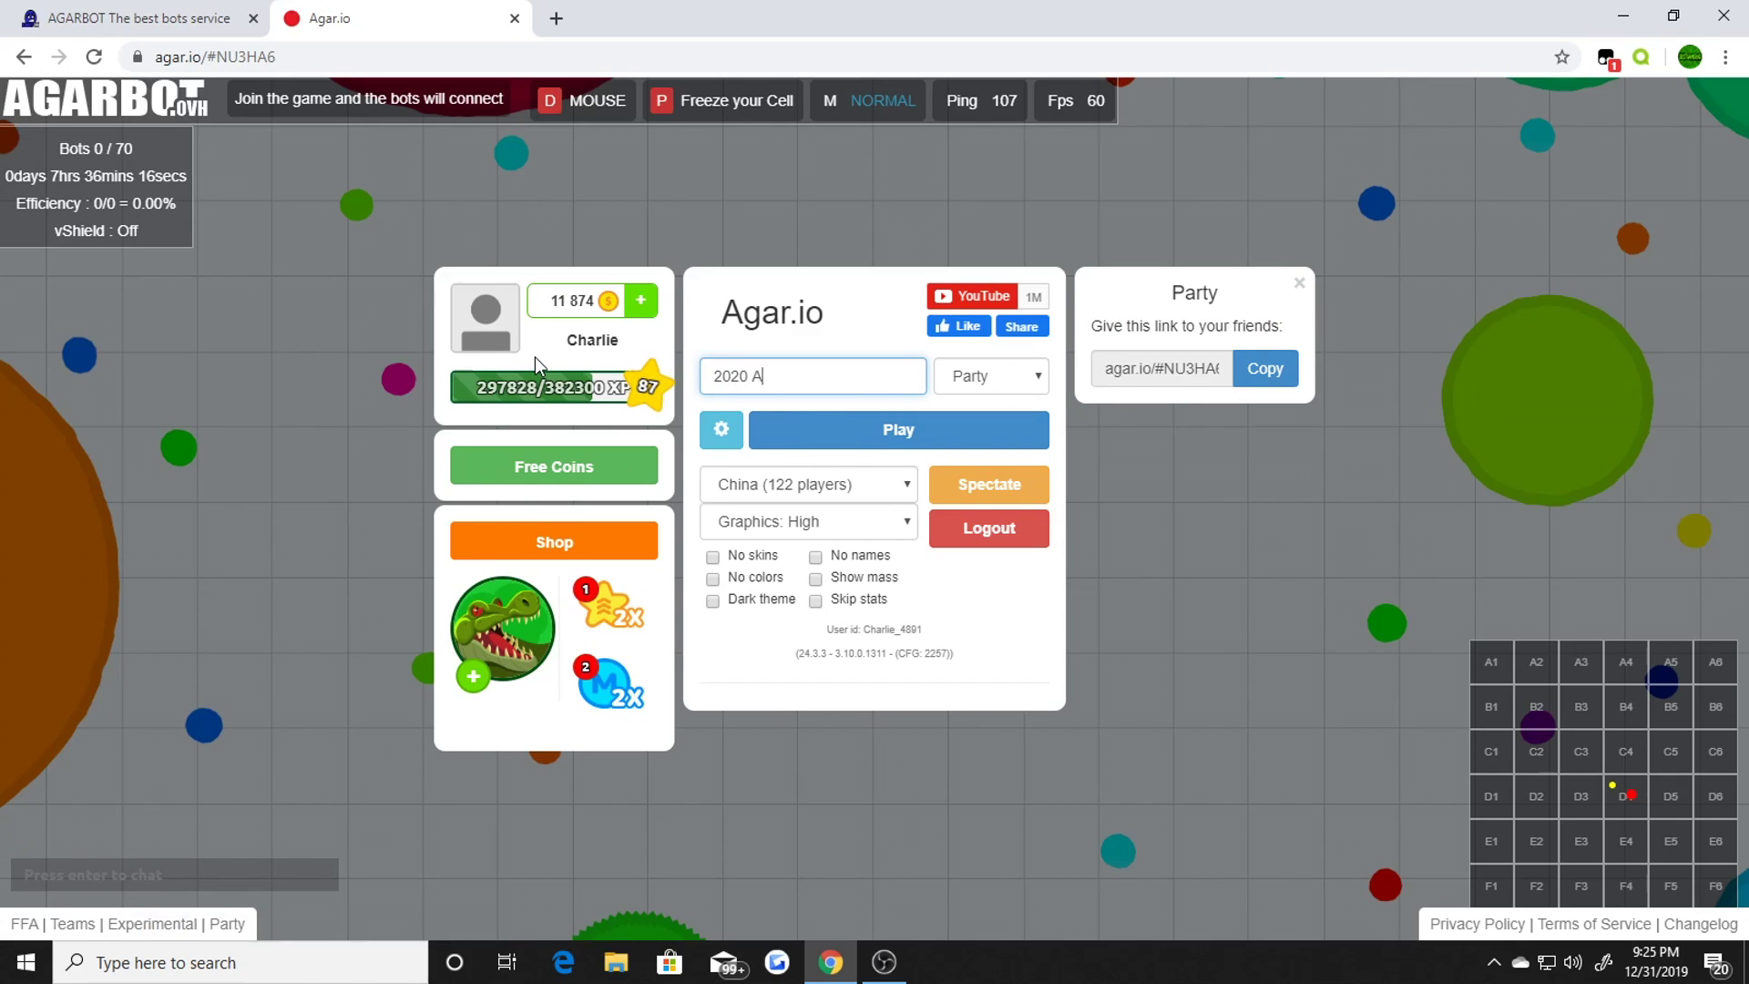
pyautogui.write('gario BOT')
pyautogui.click(865, 438)
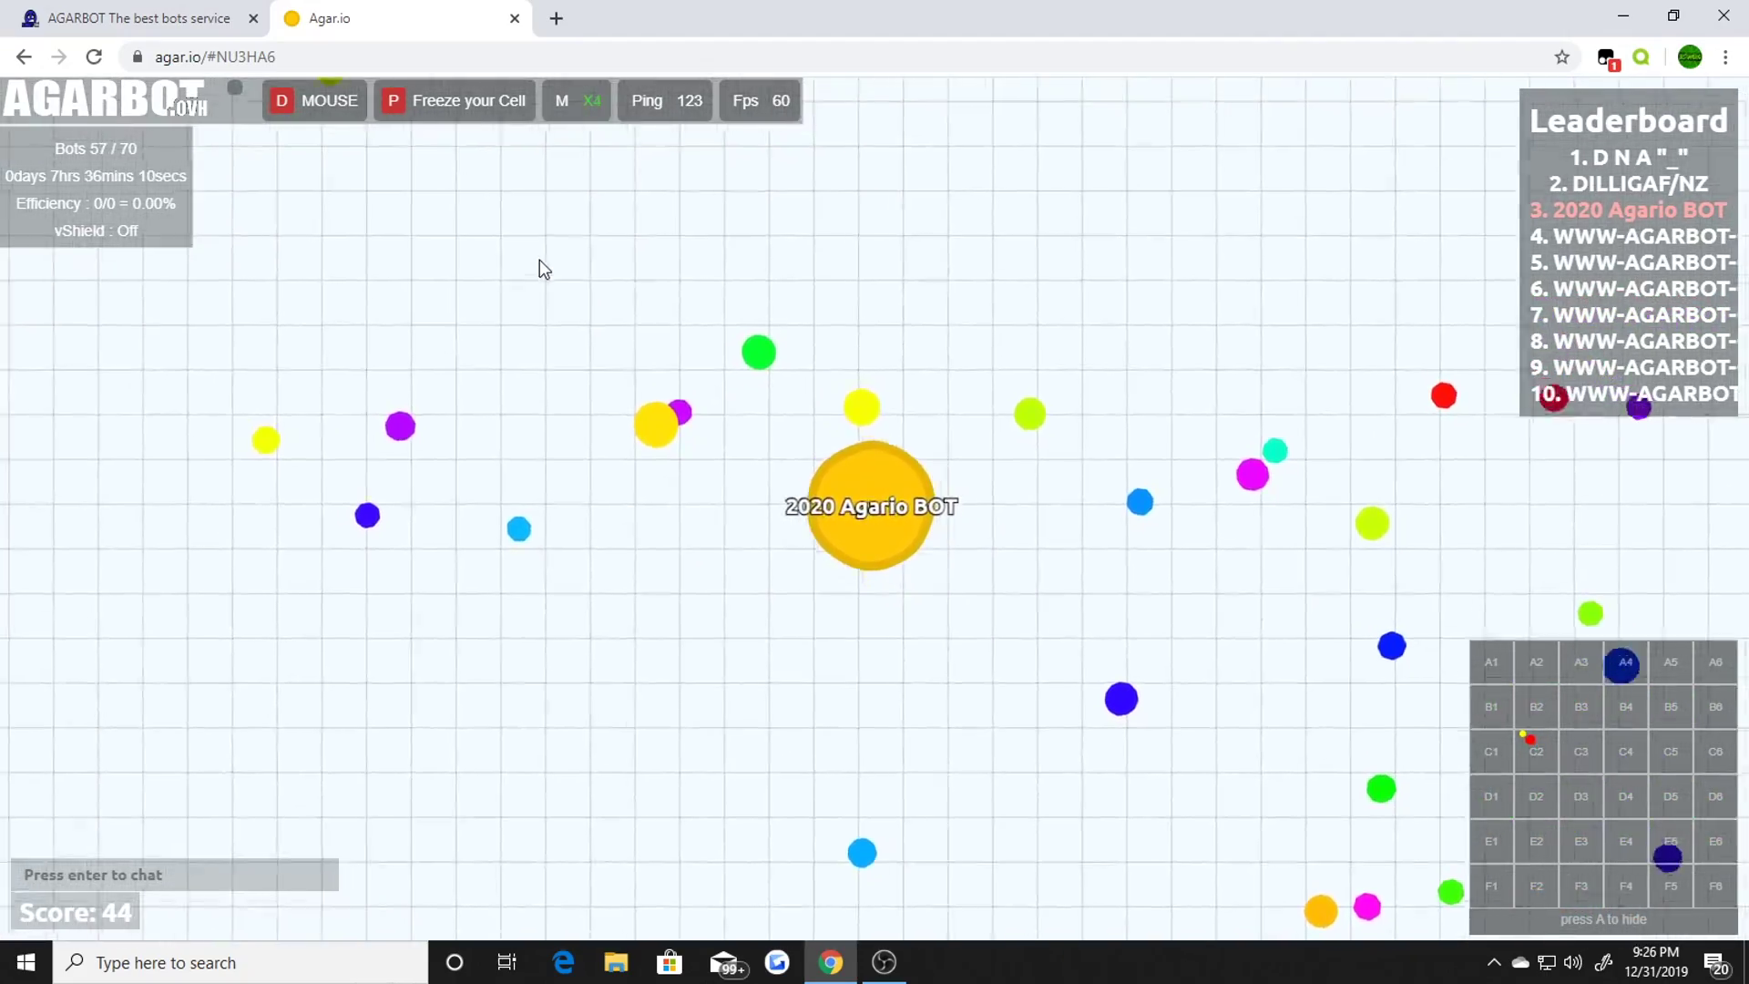
pyautogui.press('m')
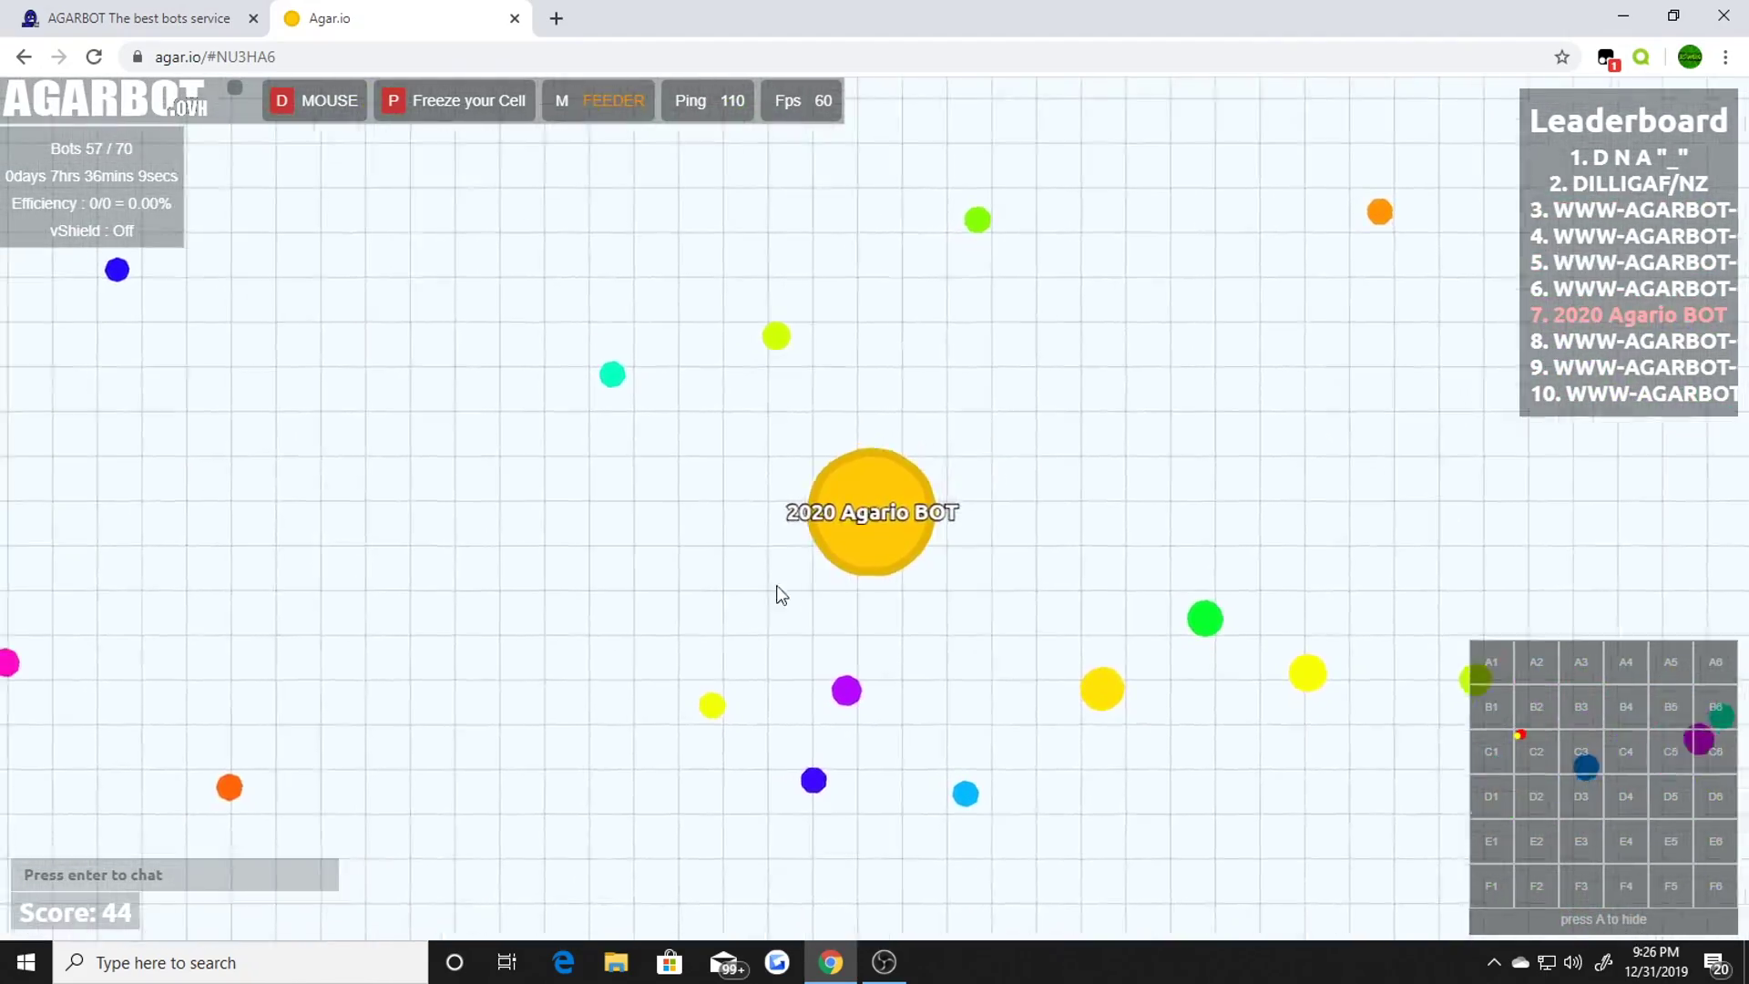